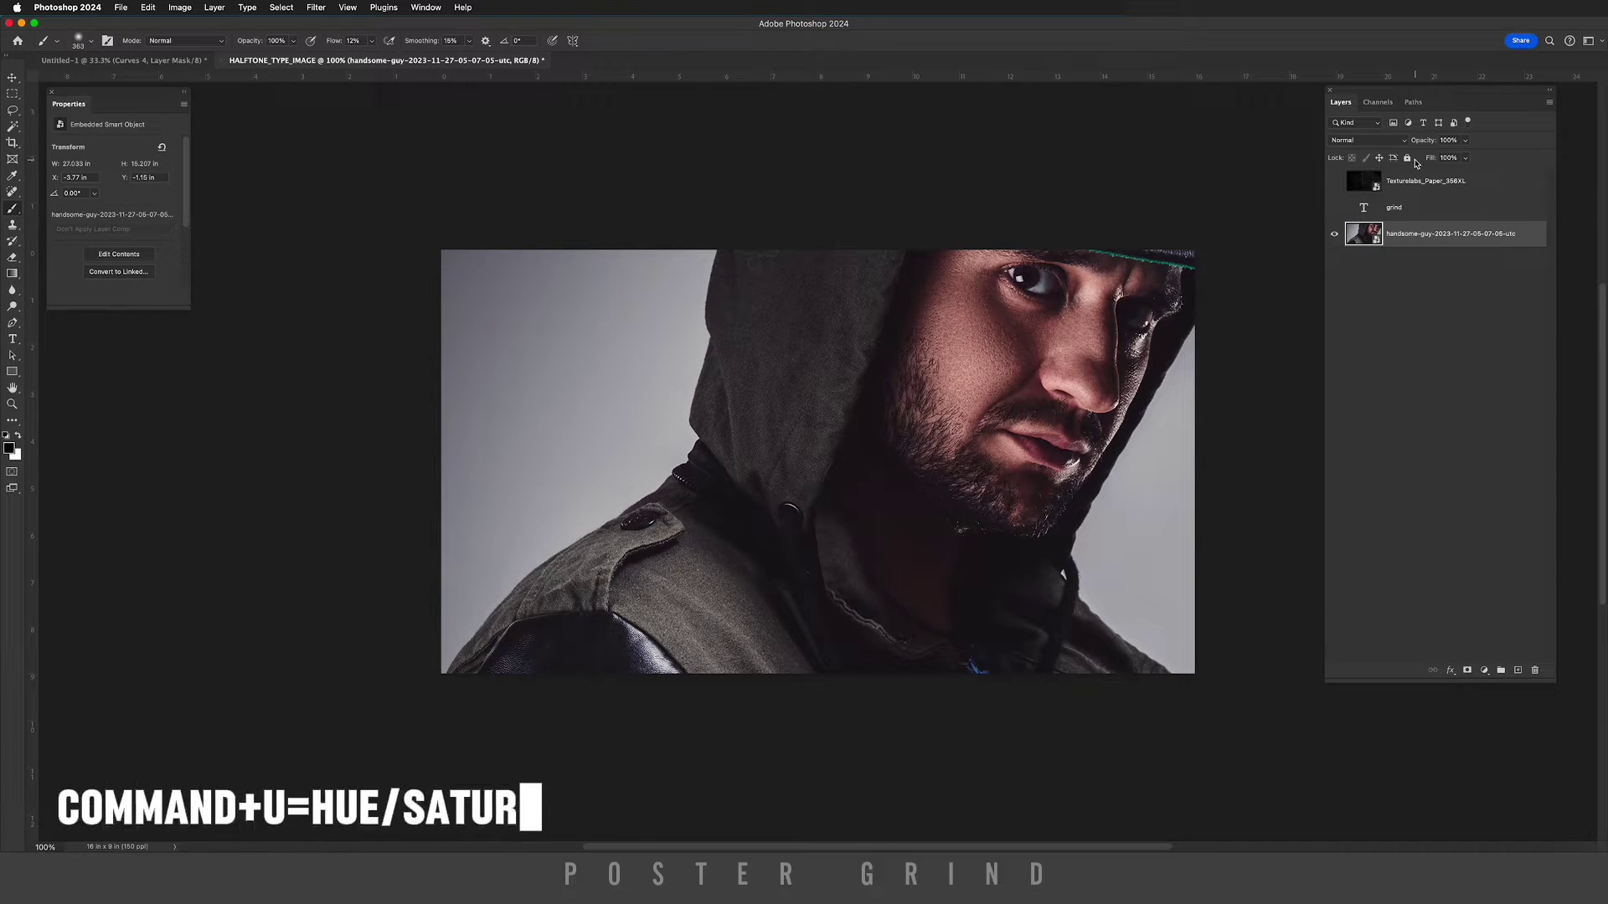
Turn the photo black and white by removing its saturation with a Hue/Saturation smart filter.
key(super+u)
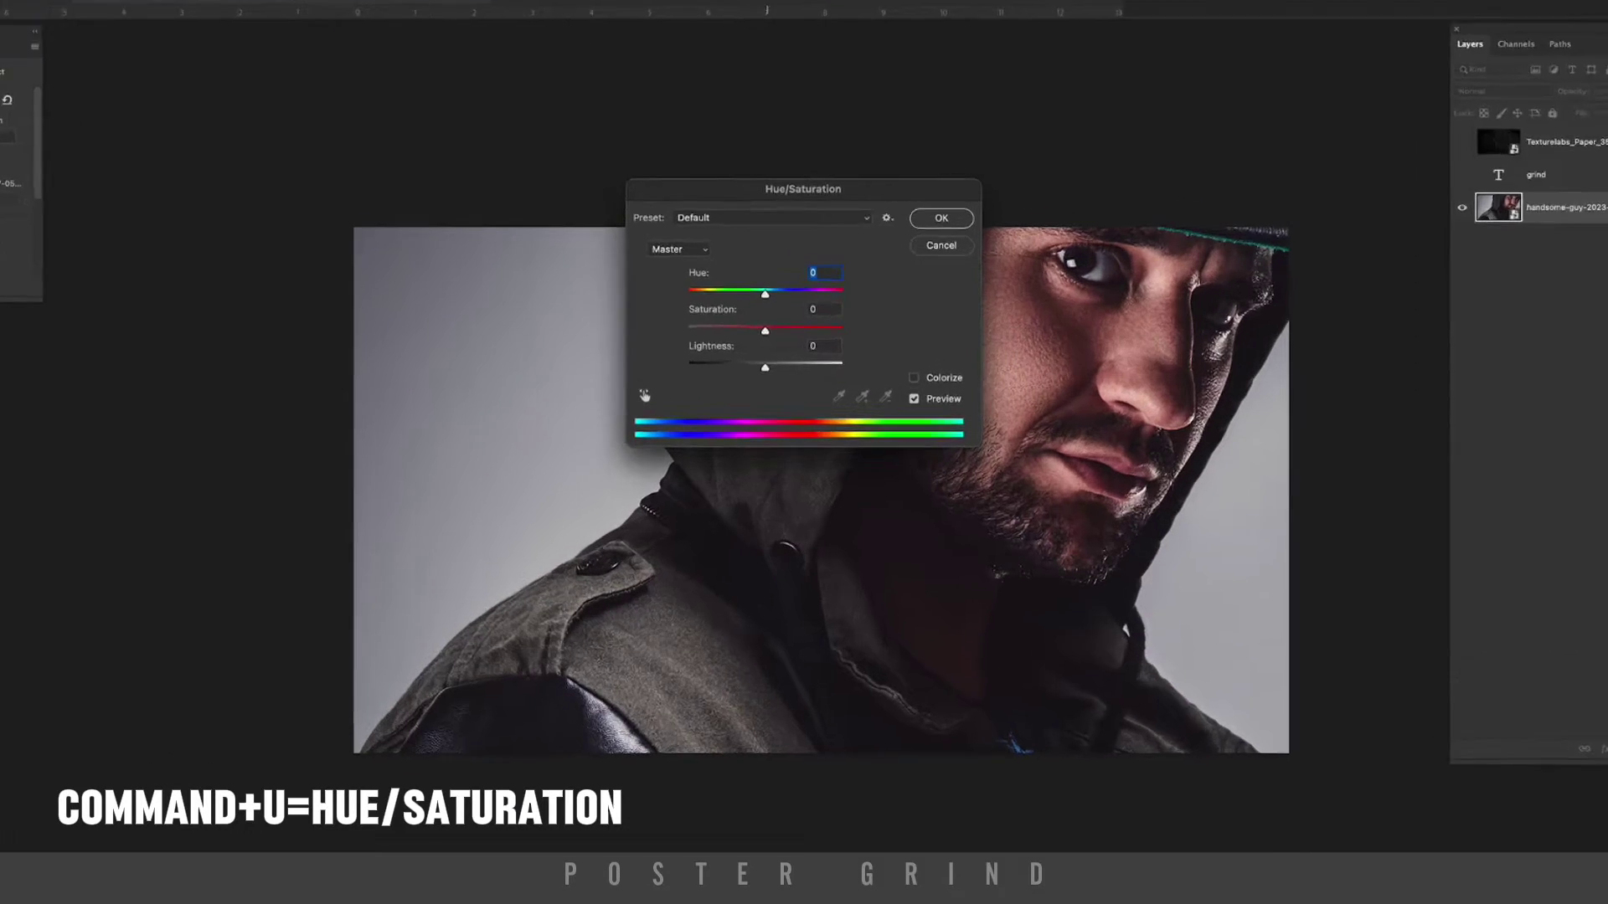
drag(772, 333, 710, 333)
key(Return)
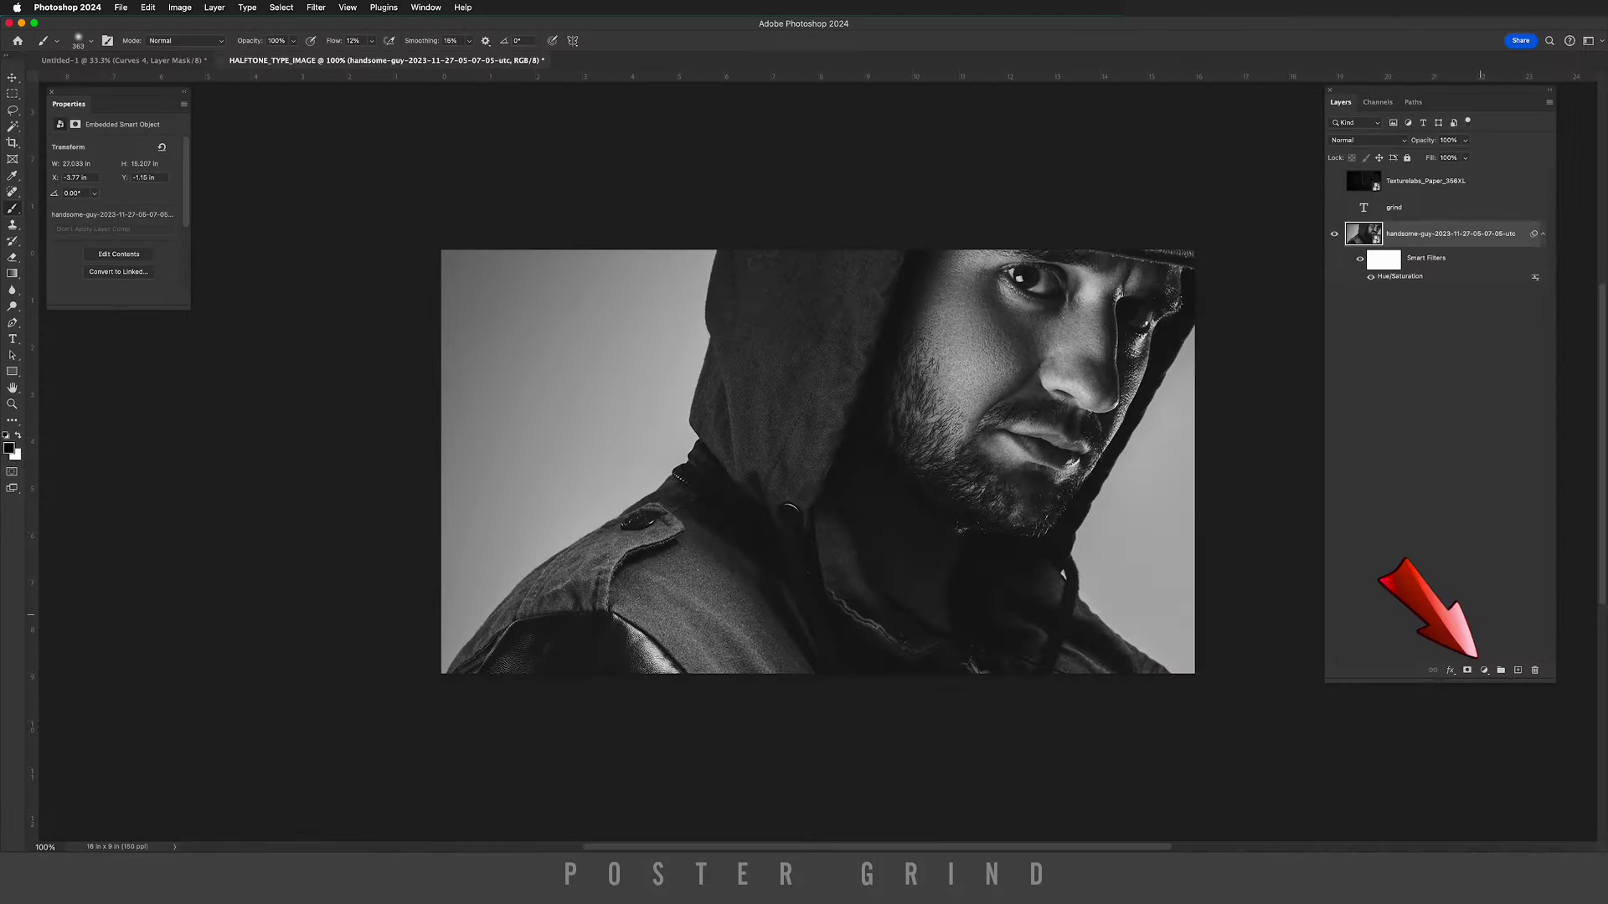
Add a Curves adjustment above the photo and shape a steep S-curve with its upper point at input 179, output 237.
click(1483, 669)
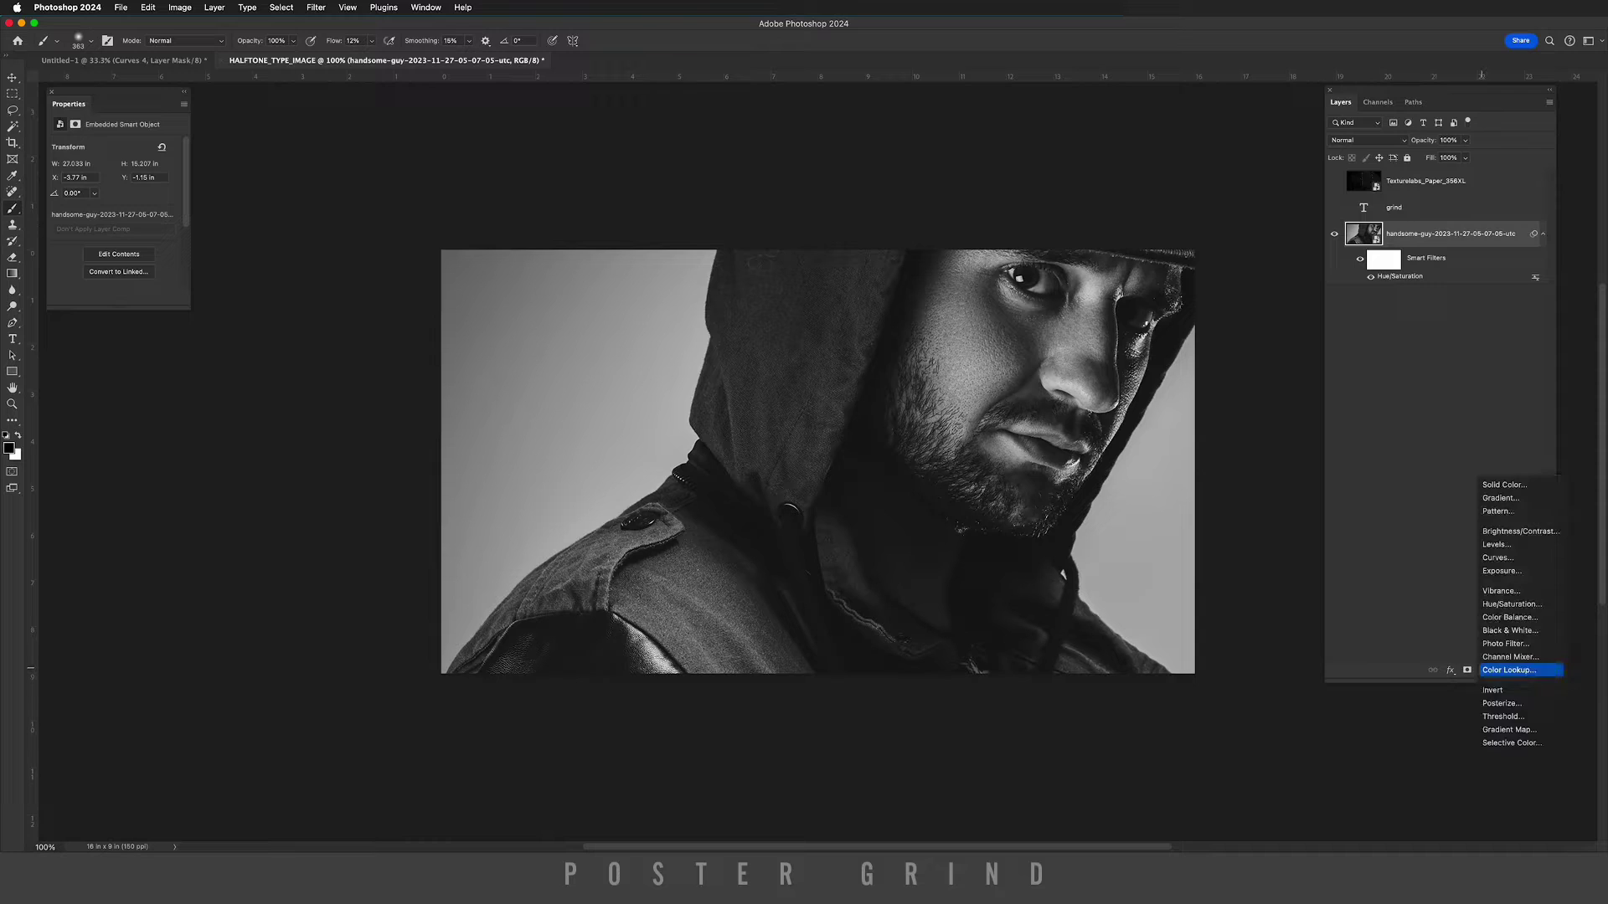
click(1497, 558)
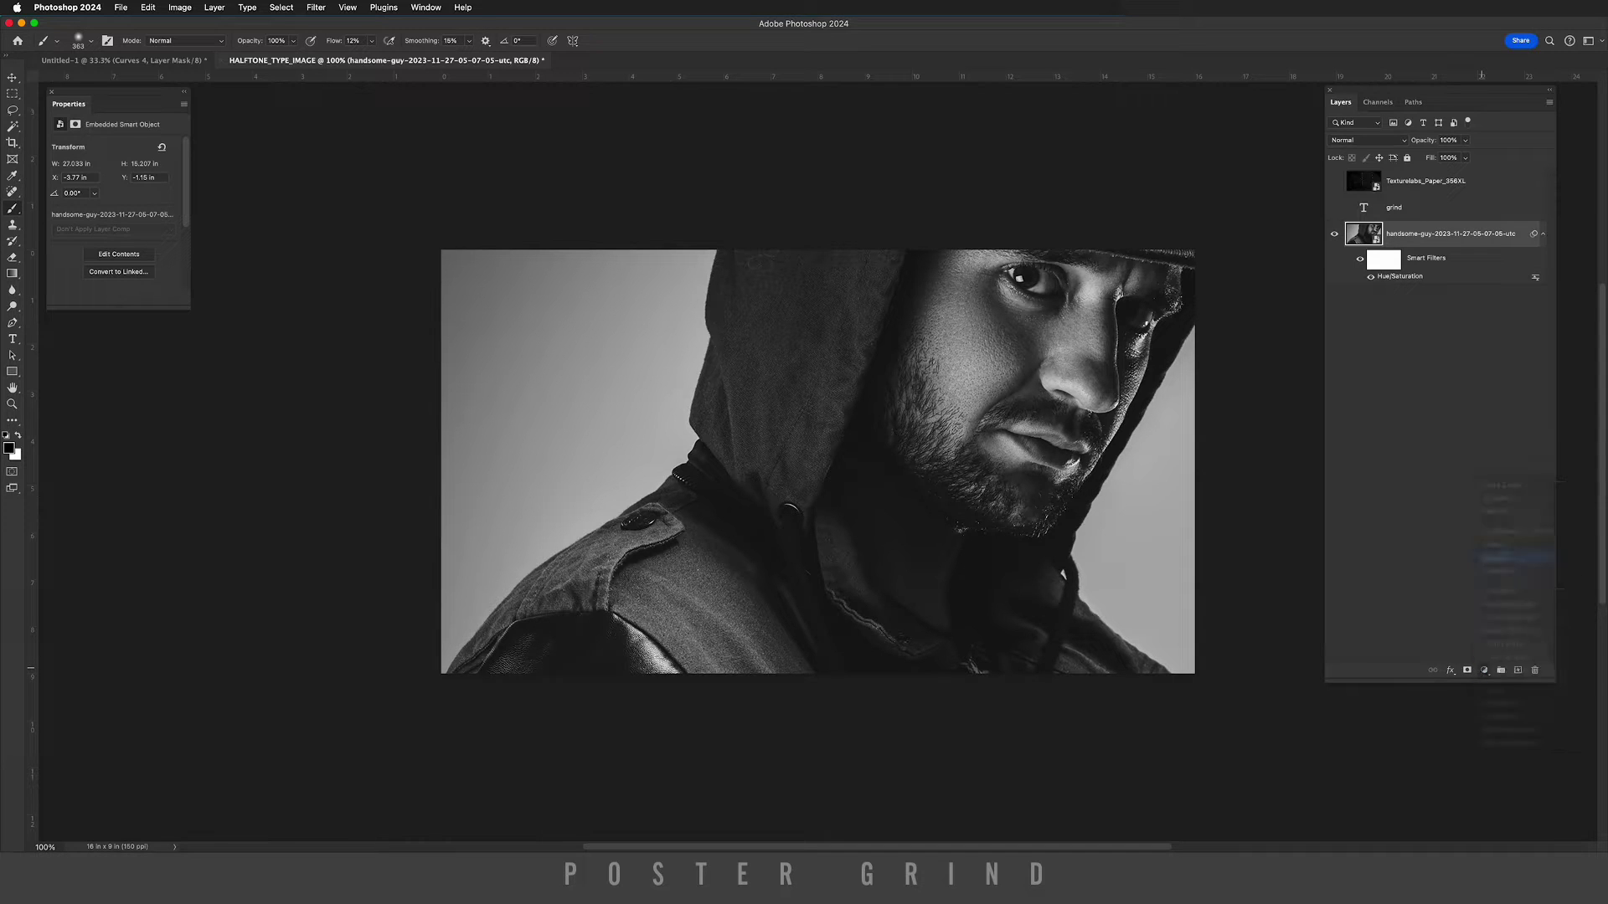
drag(154, 199, 109, 243)
drag(148, 188, 140, 182)
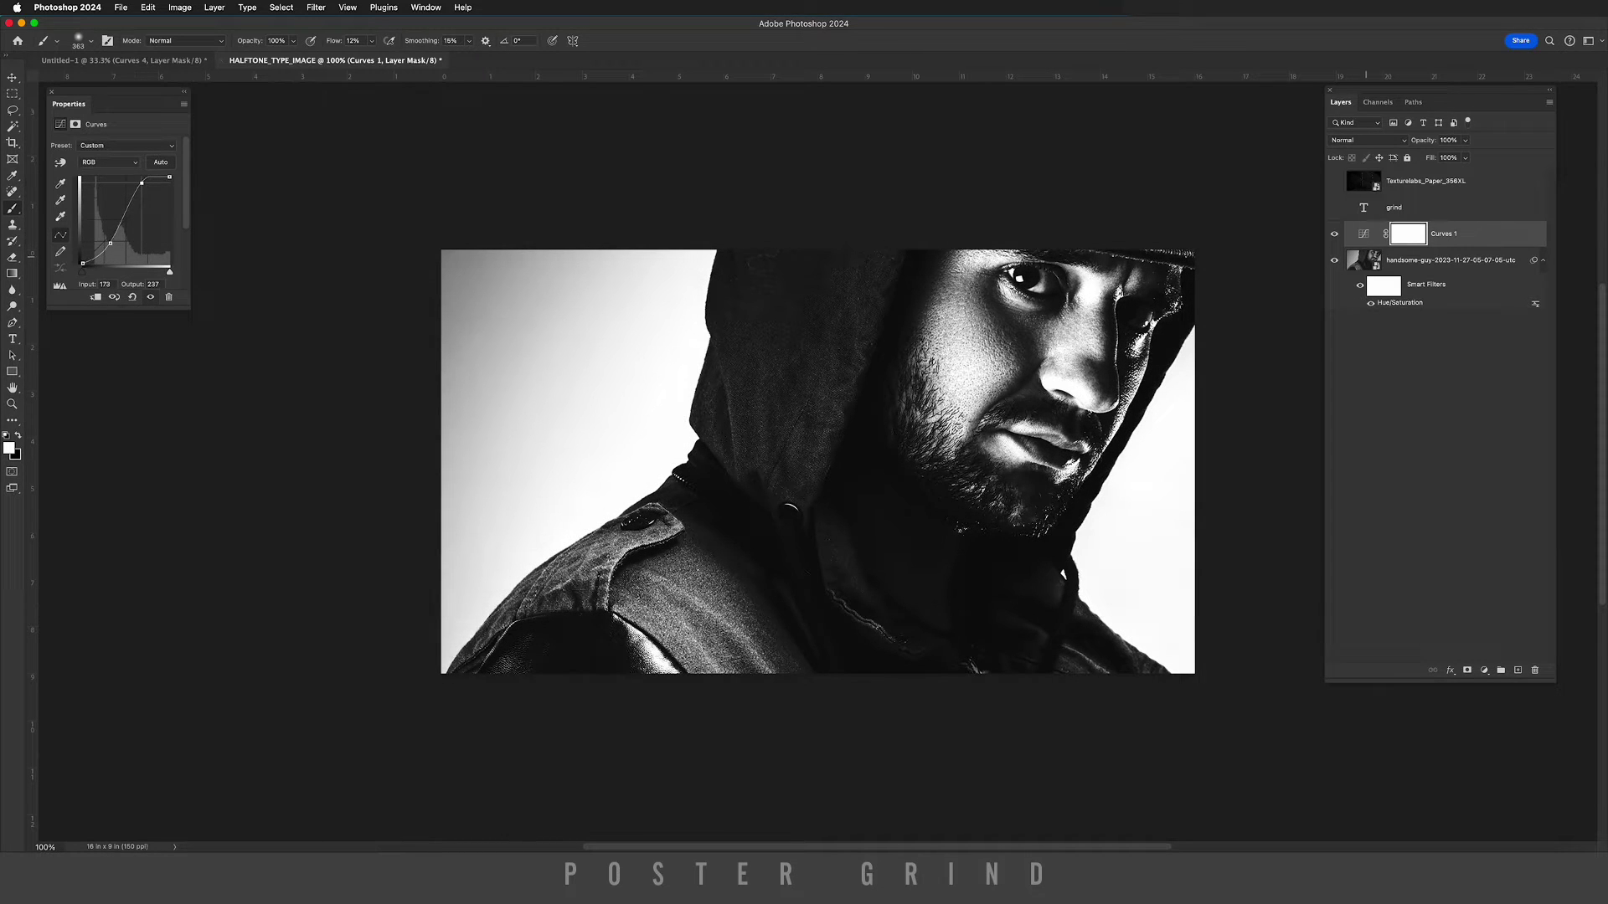
Add a second Curves adjustment above the first, pulling in the white point and lifting the shadows to input 18, output 251.
click(1365, 258)
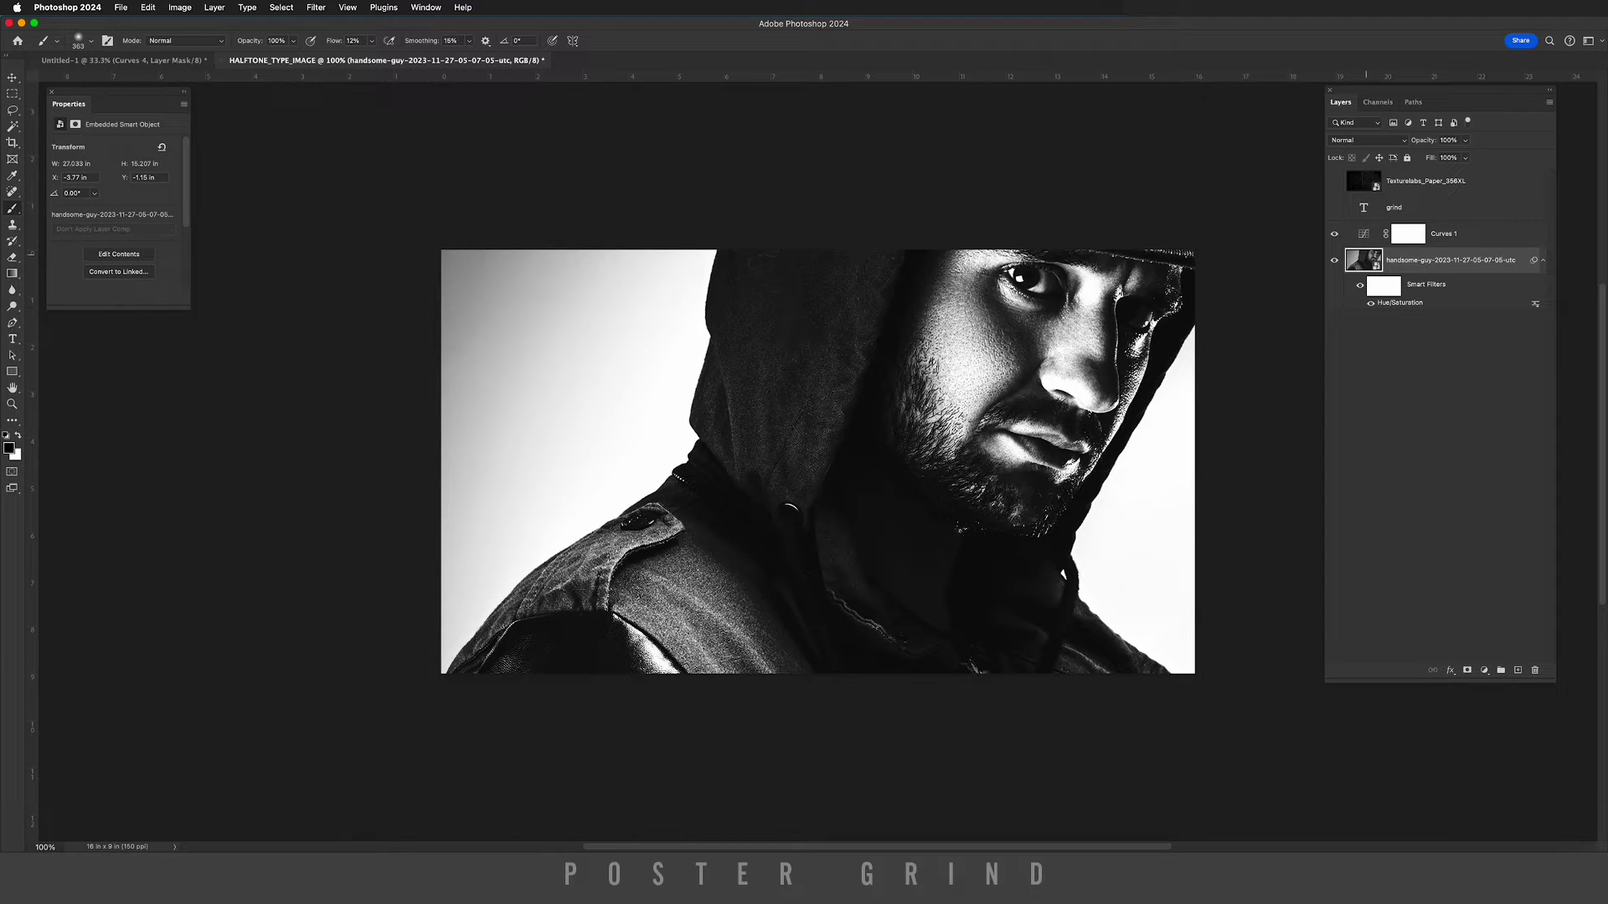
click(1358, 234)
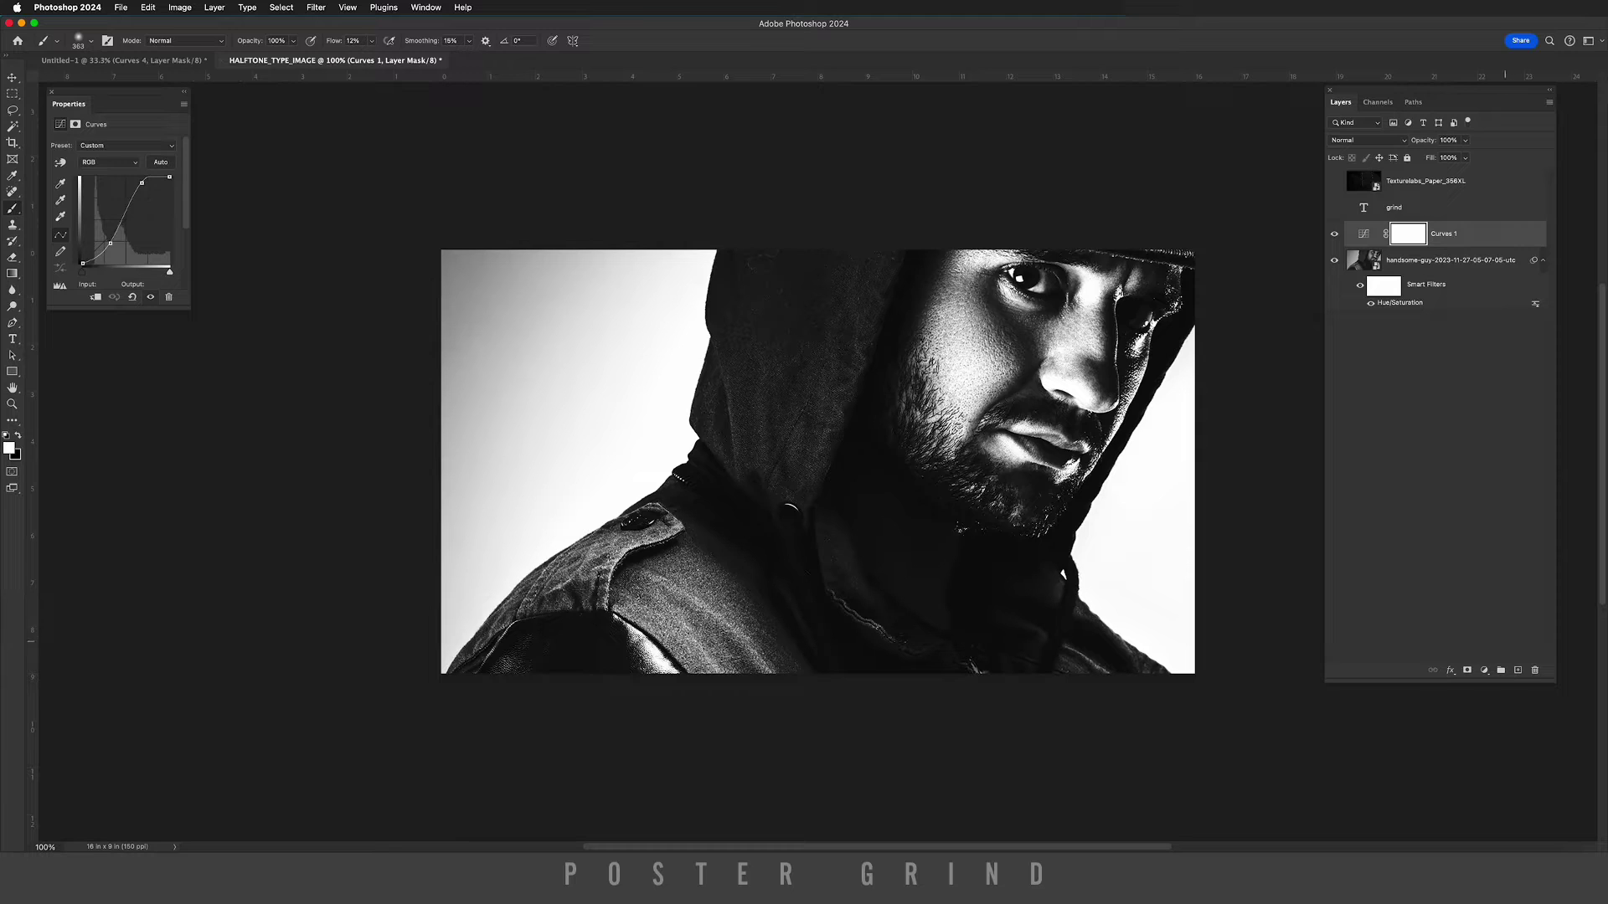
click(1484, 670)
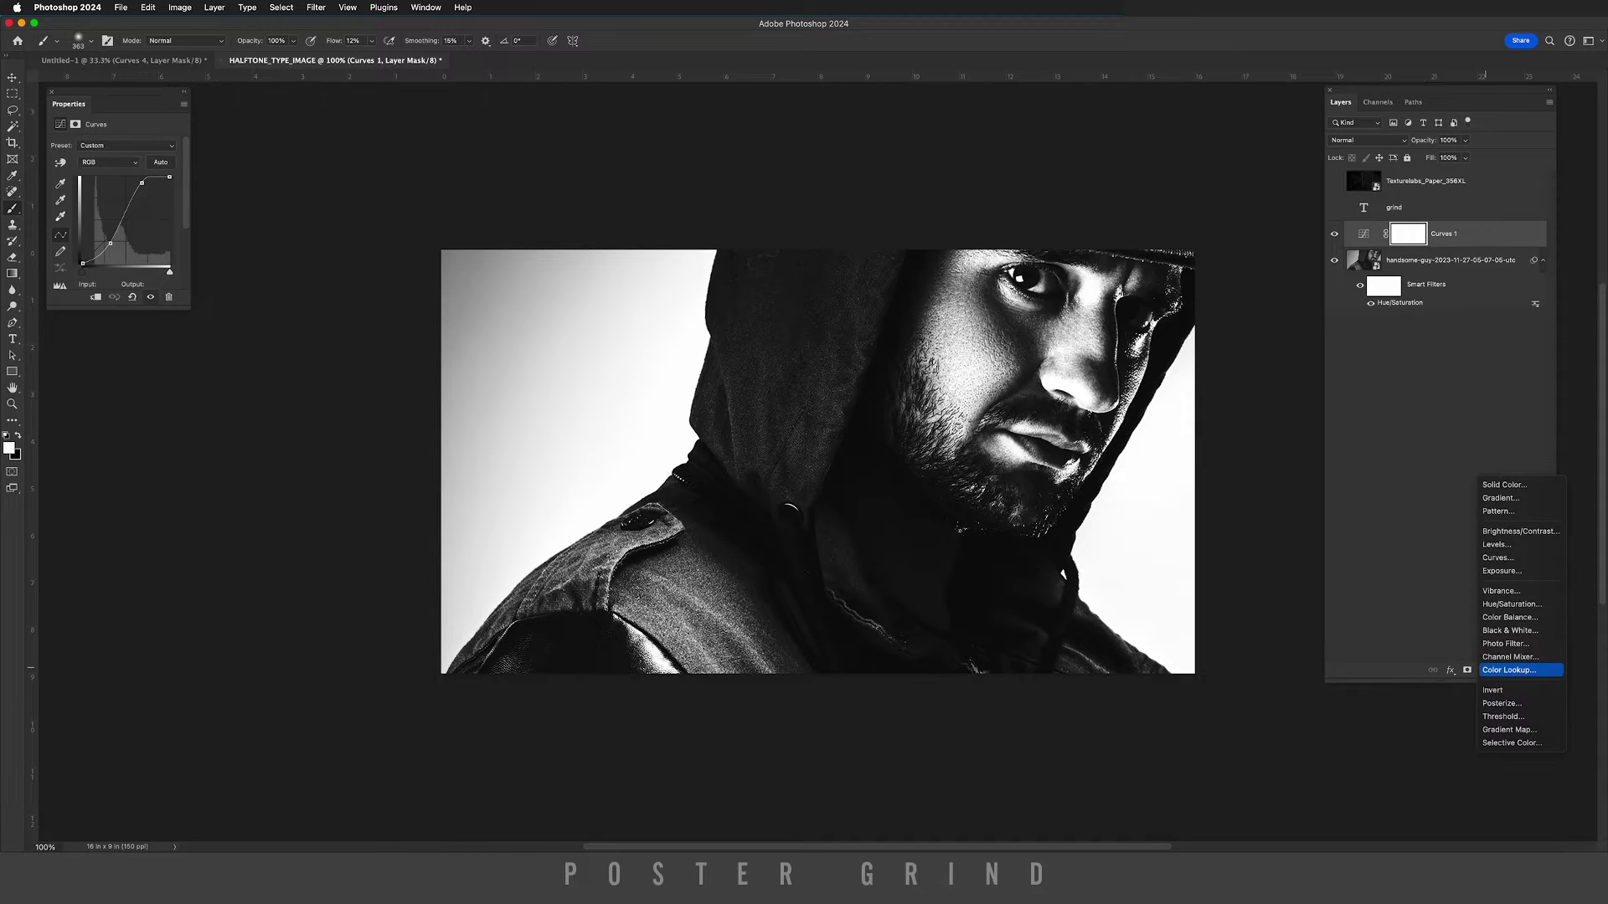
click(1498, 557)
drag(170, 178, 153, 176)
drag(99, 243, 88, 179)
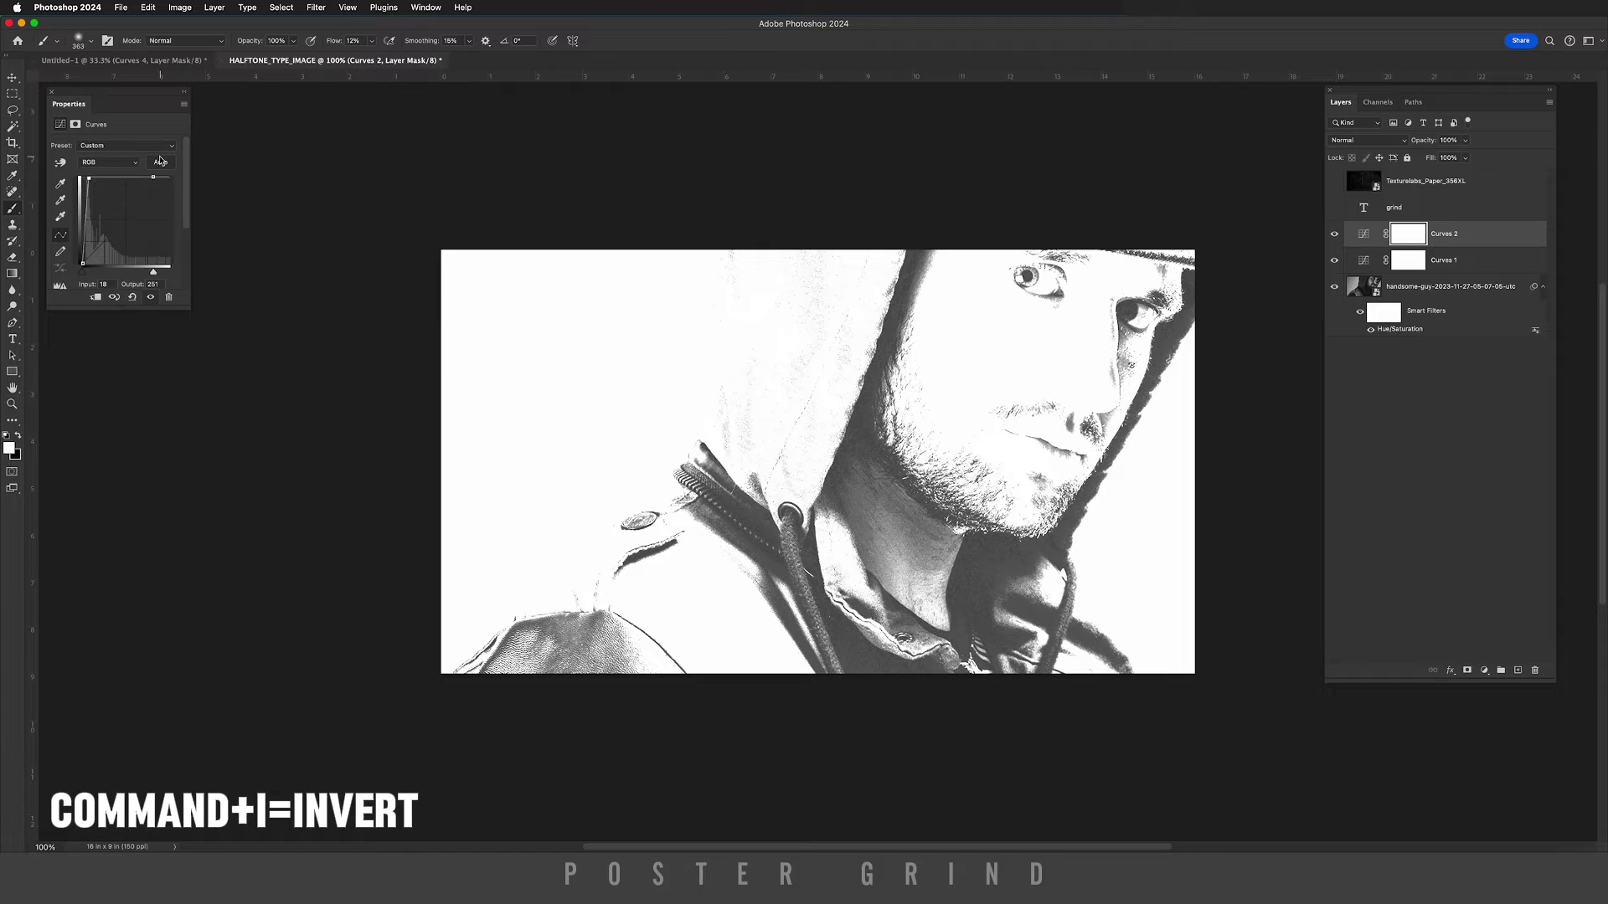
Invert the second Curves mask to black and brush white over the shadowed eye to adjust its brightness locally.
key(super+i)
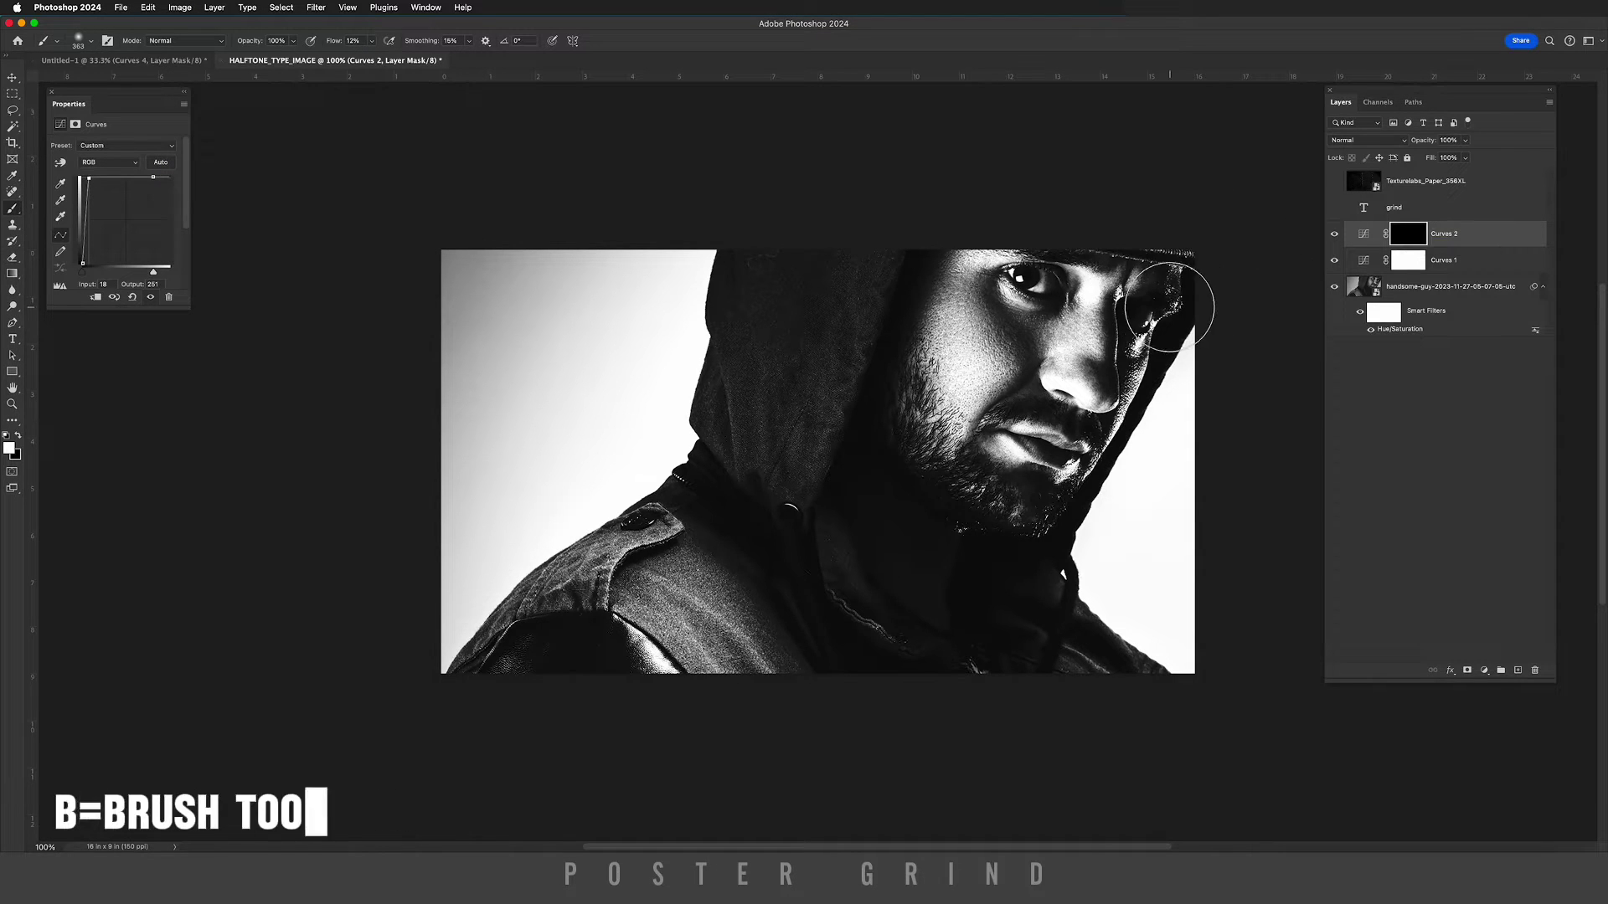
mouse_move(1148, 310)
mouse_down()
mouse_move(1113, 310)
mouse_move(1146, 314)
mouse_move(1132, 322)
mouse_up()
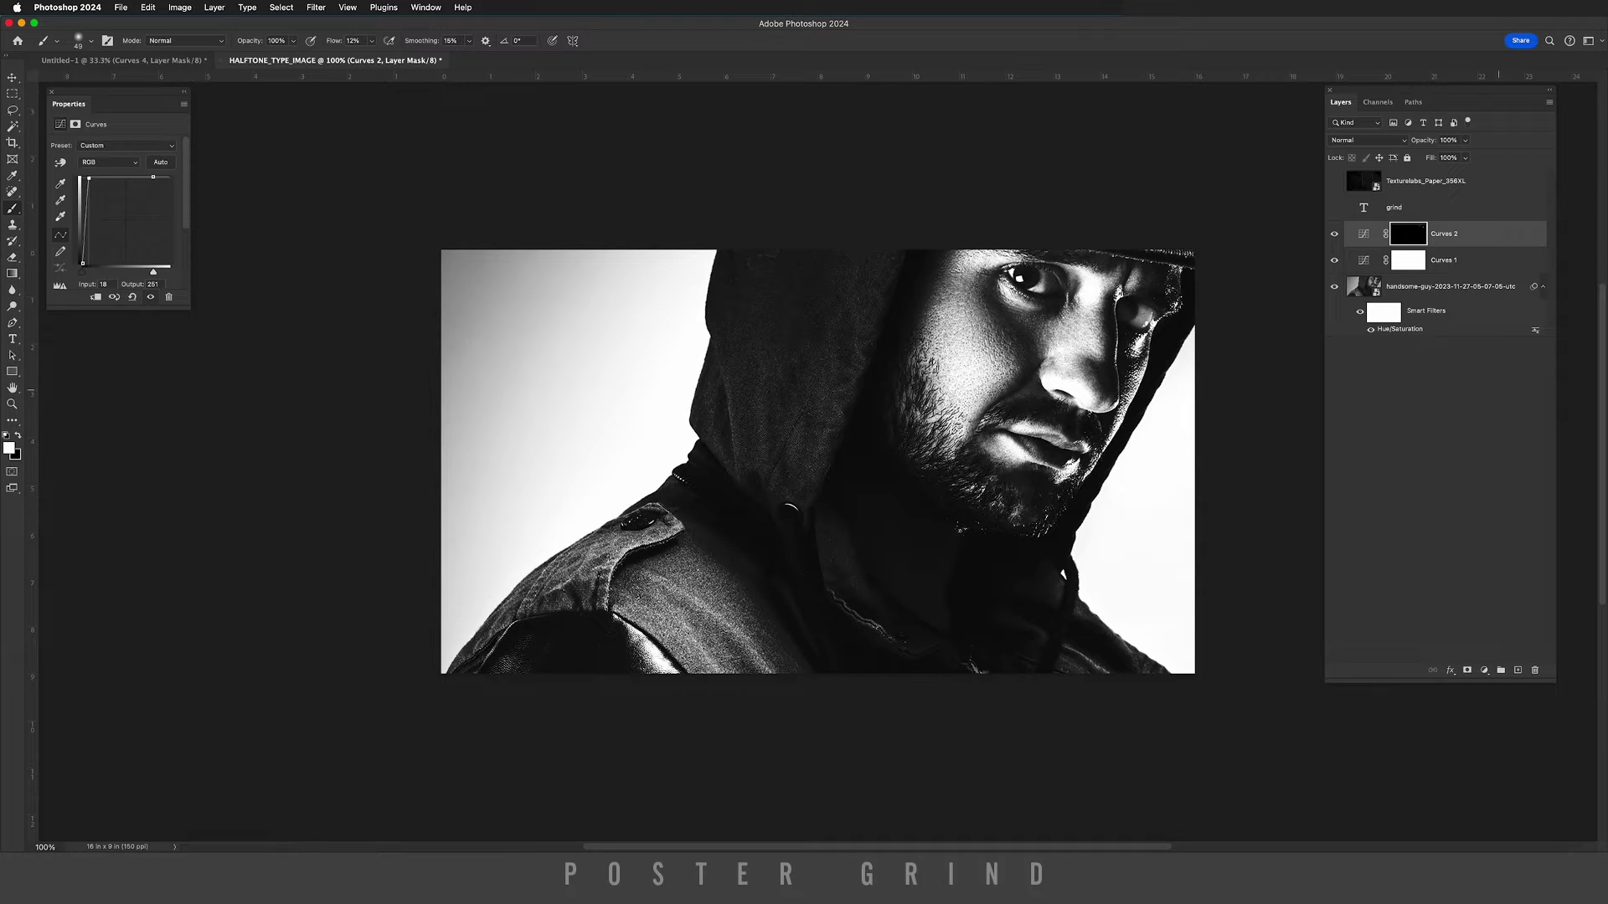
key(x)
Show the "grind" text layer and paint black over the bright jacket areas on a new layer beneath it.
click(1393, 208)
click(1334, 207)
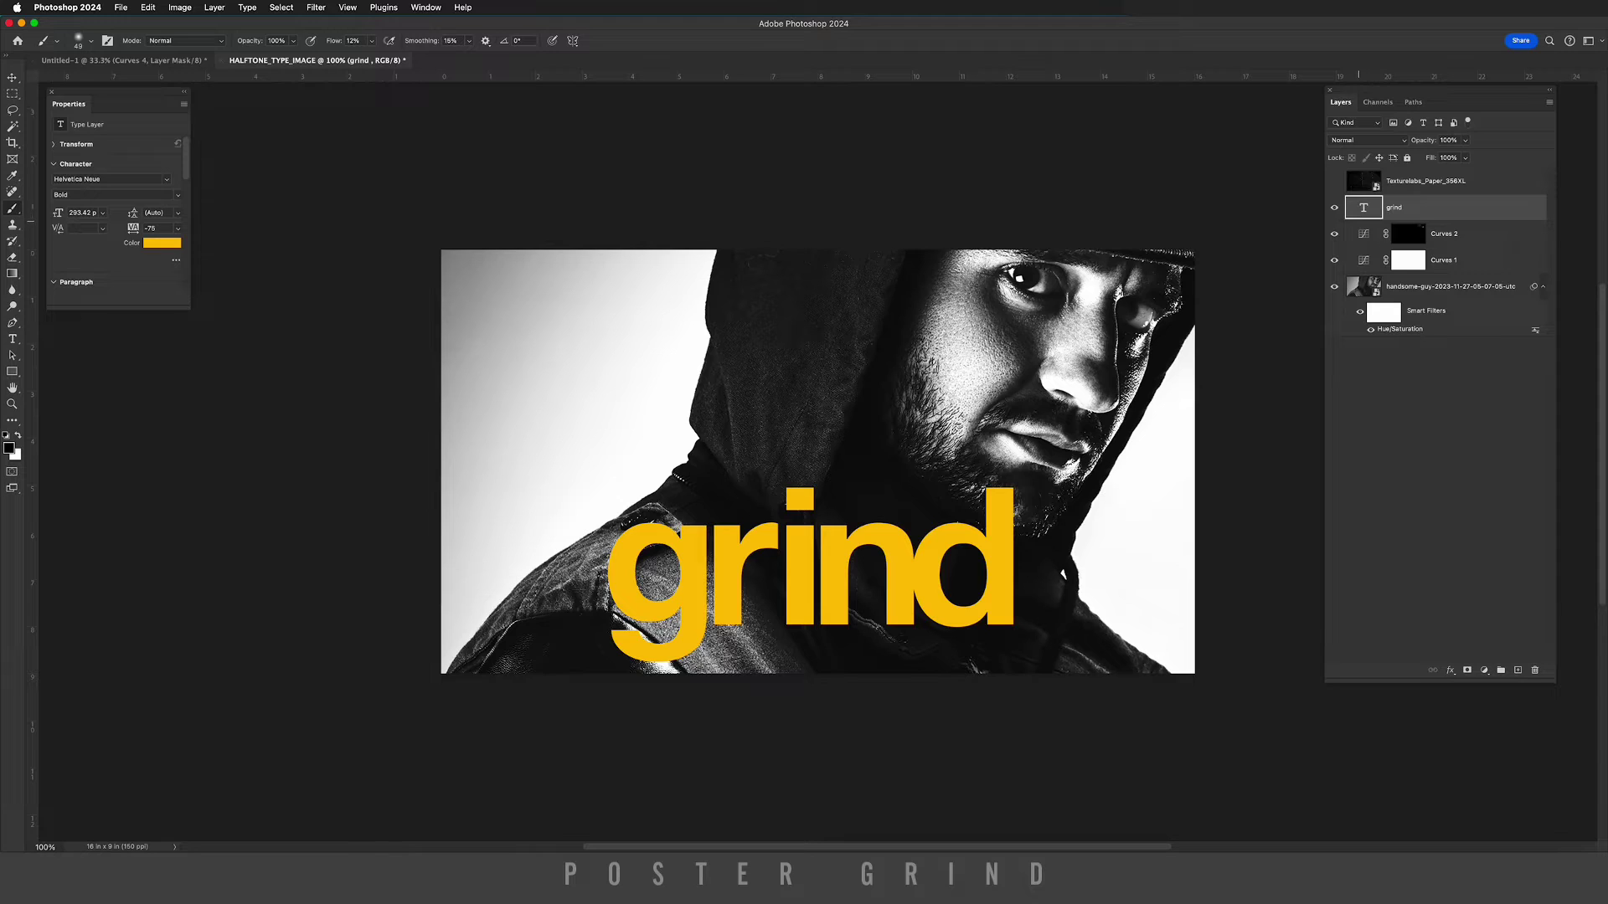
click(1363, 230)
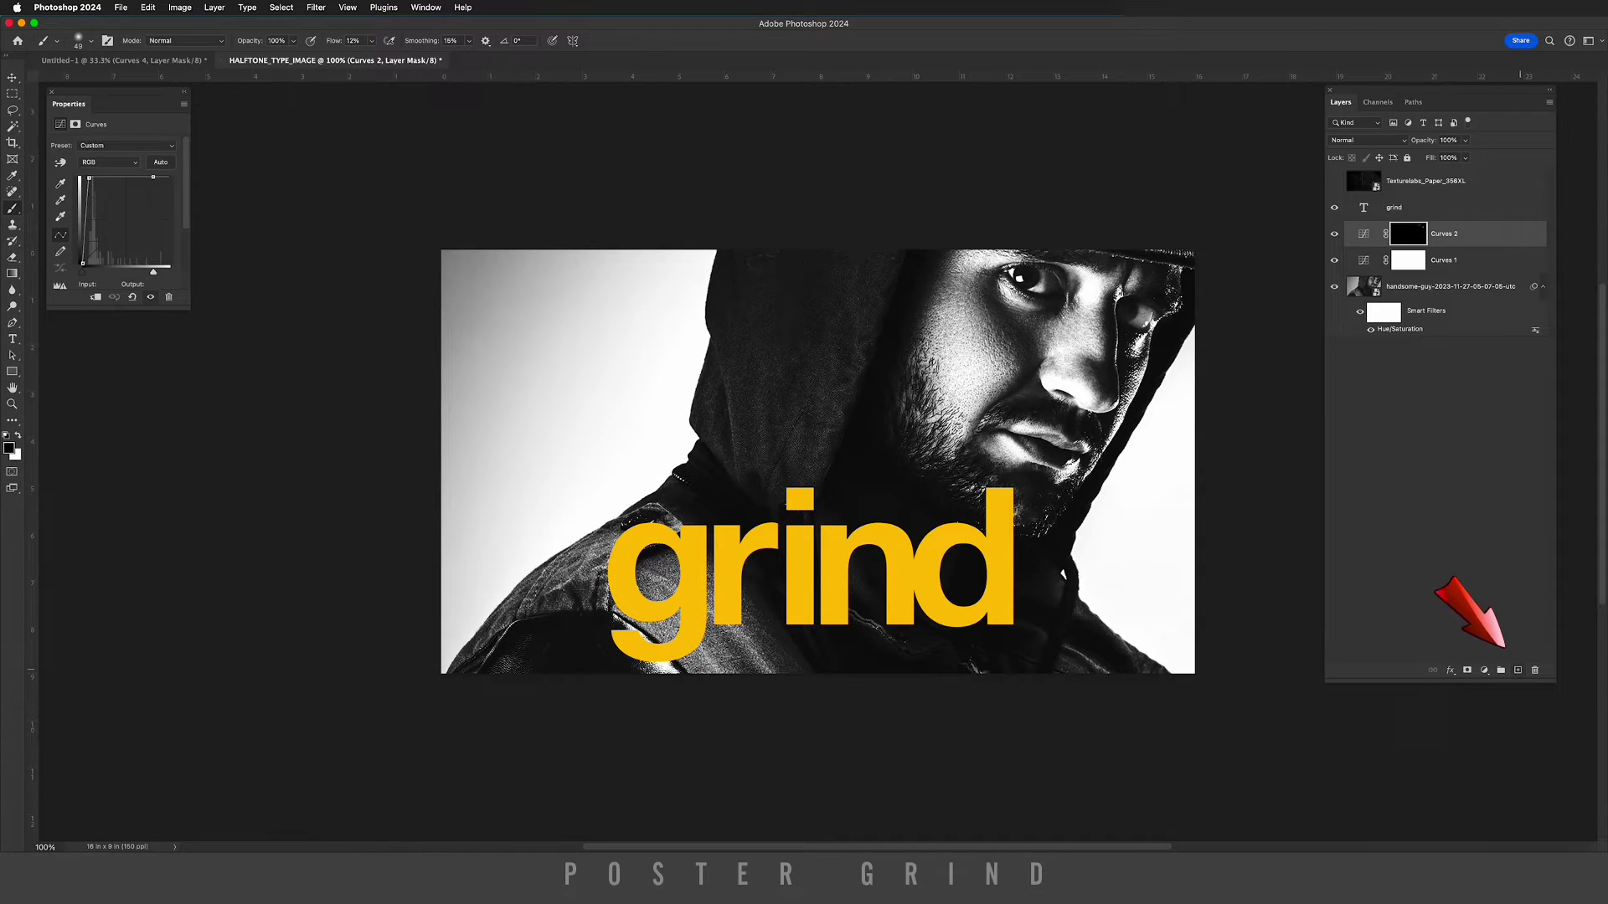
click(1518, 670)
drag(671, 547, 715, 550)
click(581, 638)
key(super+z)
mouse_move(701, 611)
mouse_down()
mouse_move(661, 579)
mouse_move(678, 589)
mouse_move(648, 613)
mouse_move(656, 624)
mouse_move(706, 621)
mouse_up()
Stamp all visible layers onto a new layer above the "grind" text and convert it to a smart object.
click(1426, 208)
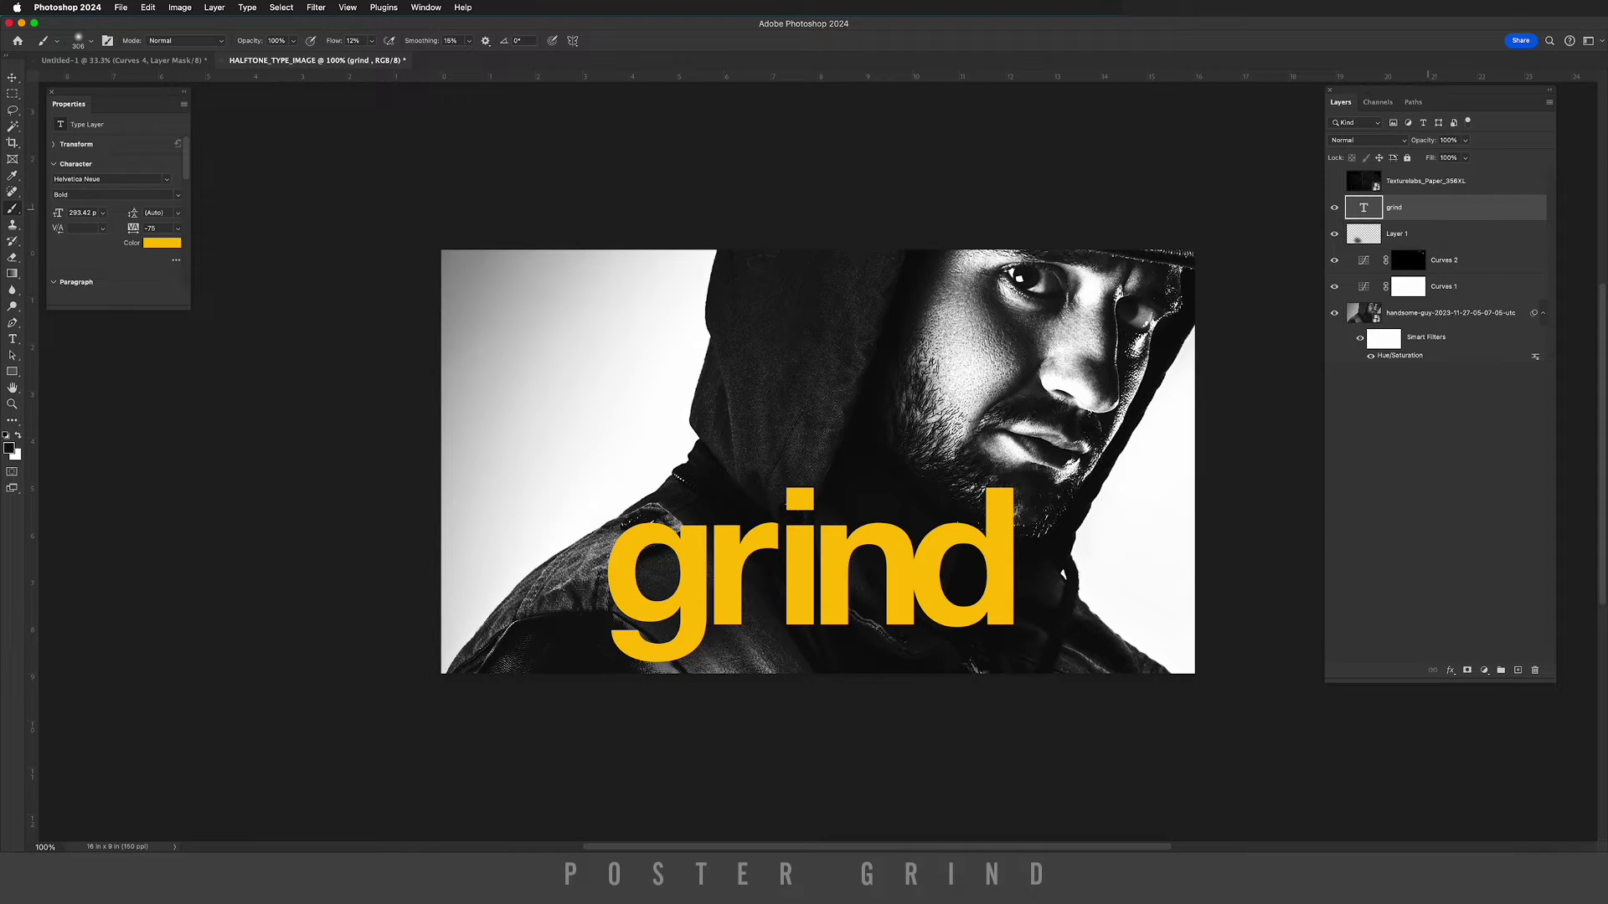
click(1517, 669)
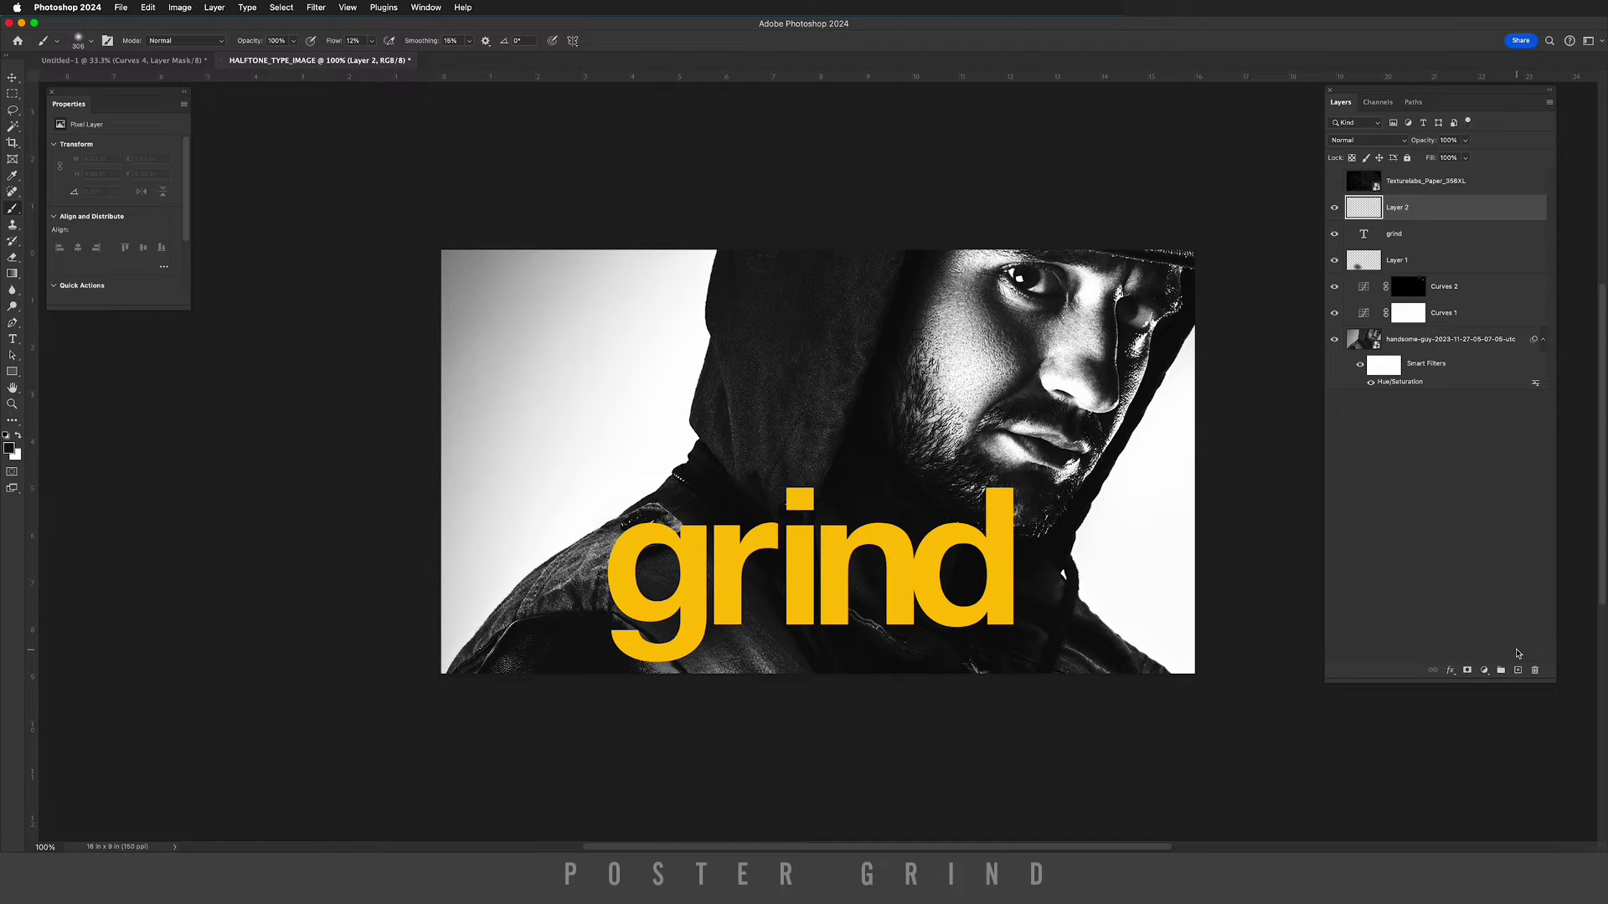
key(shift+alt+super+e)
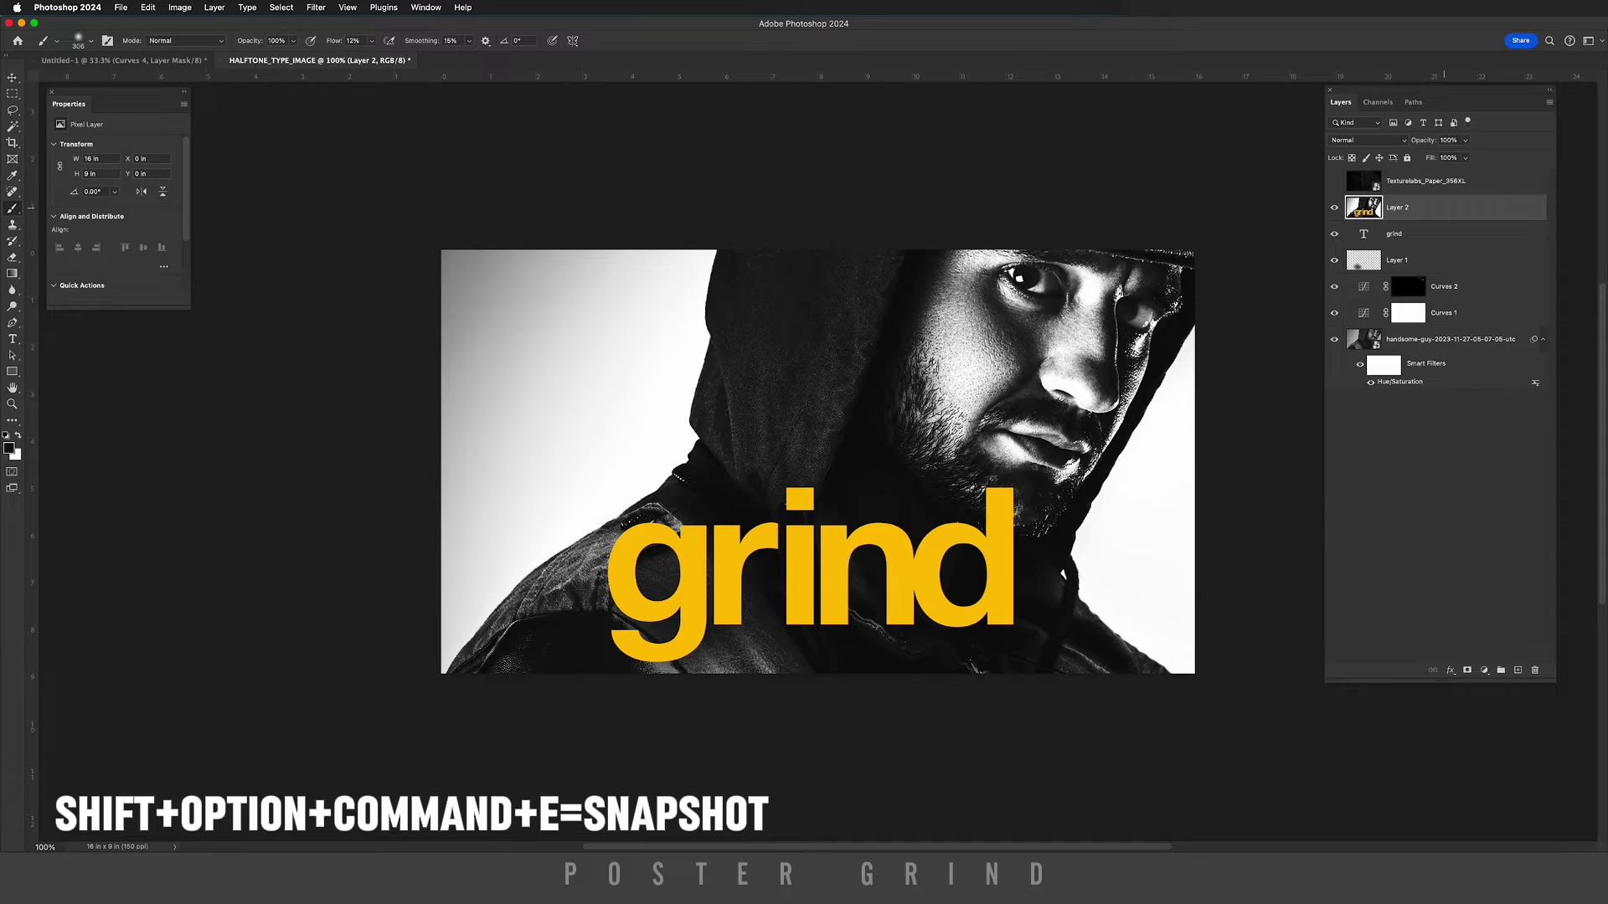
right_click(1444, 206)
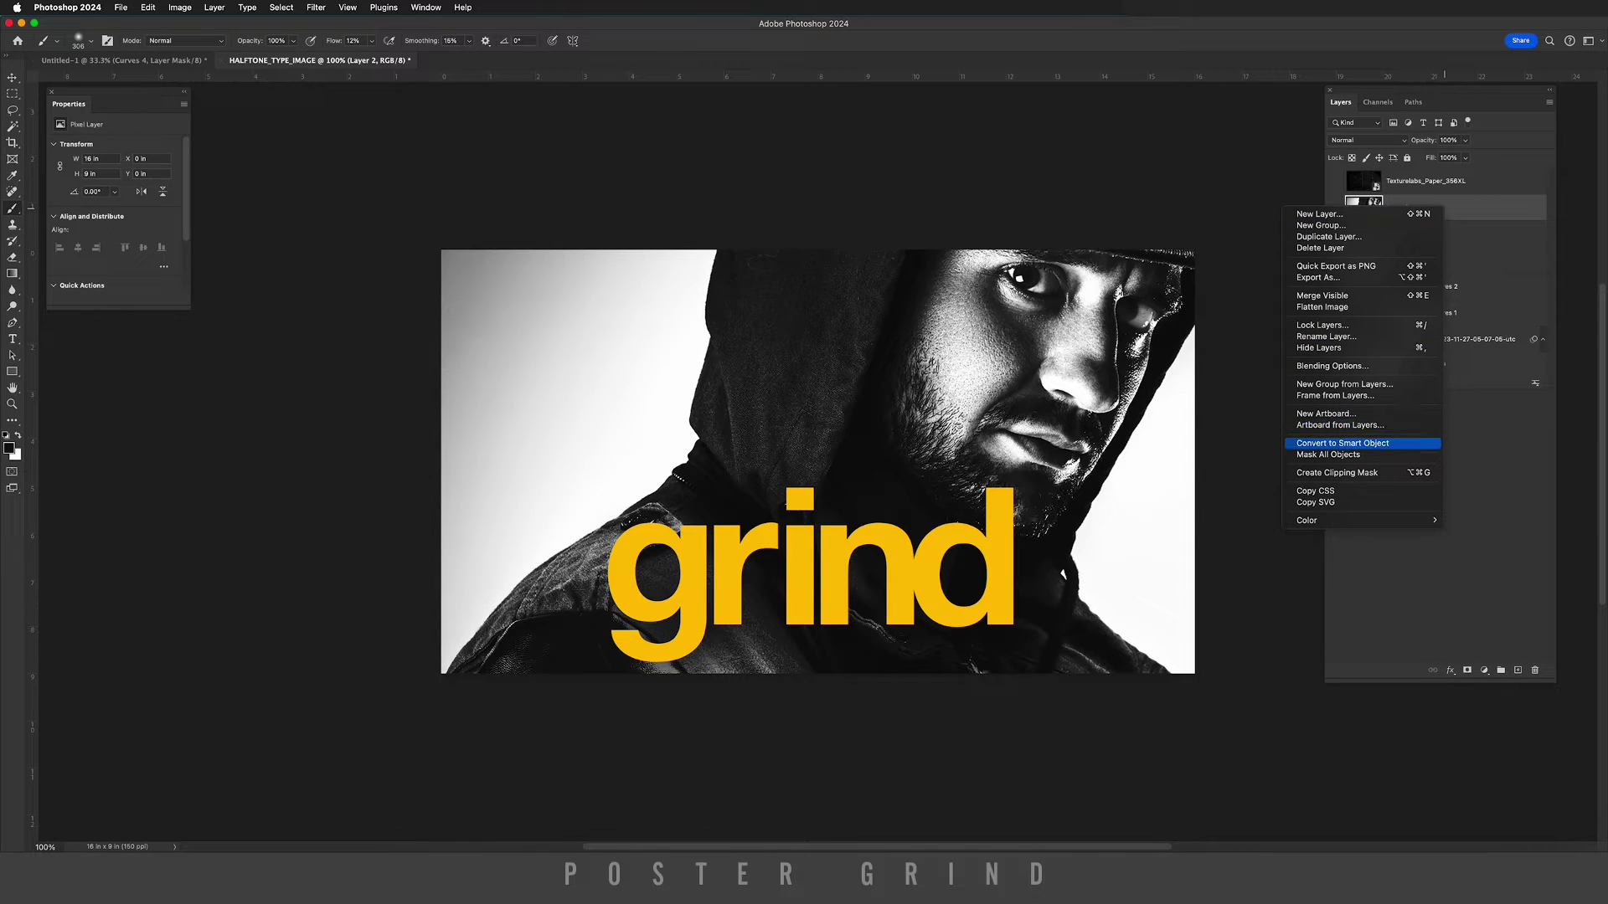
click(1342, 443)
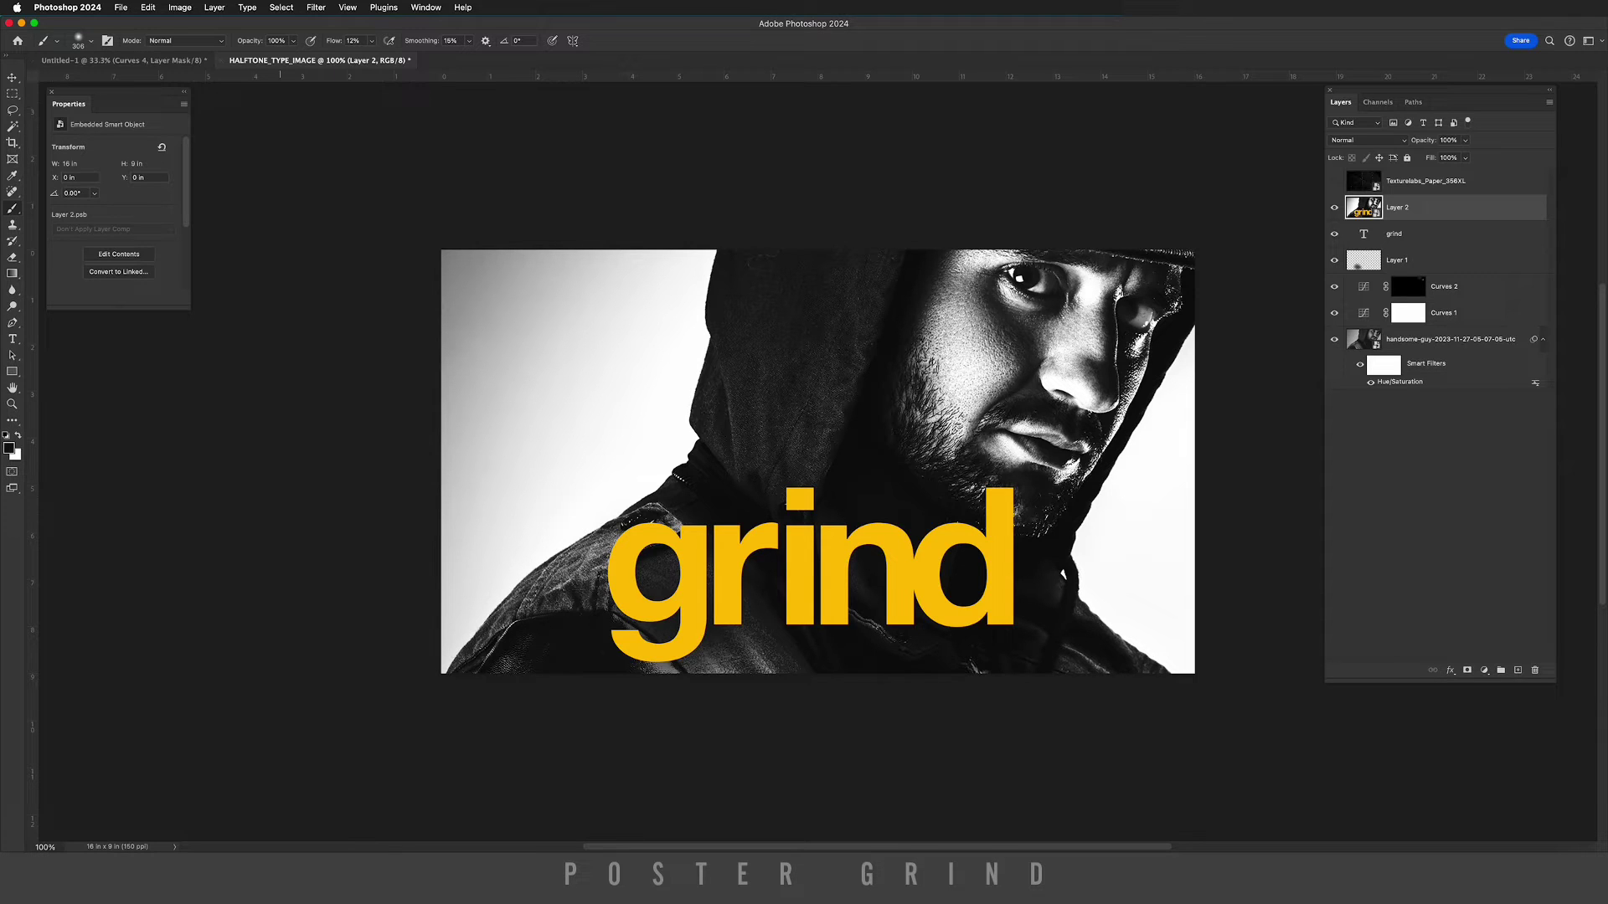
Apply a Gaussian Blur with a radius of 10.1 pixels to the stamped smart object.
click(316, 6)
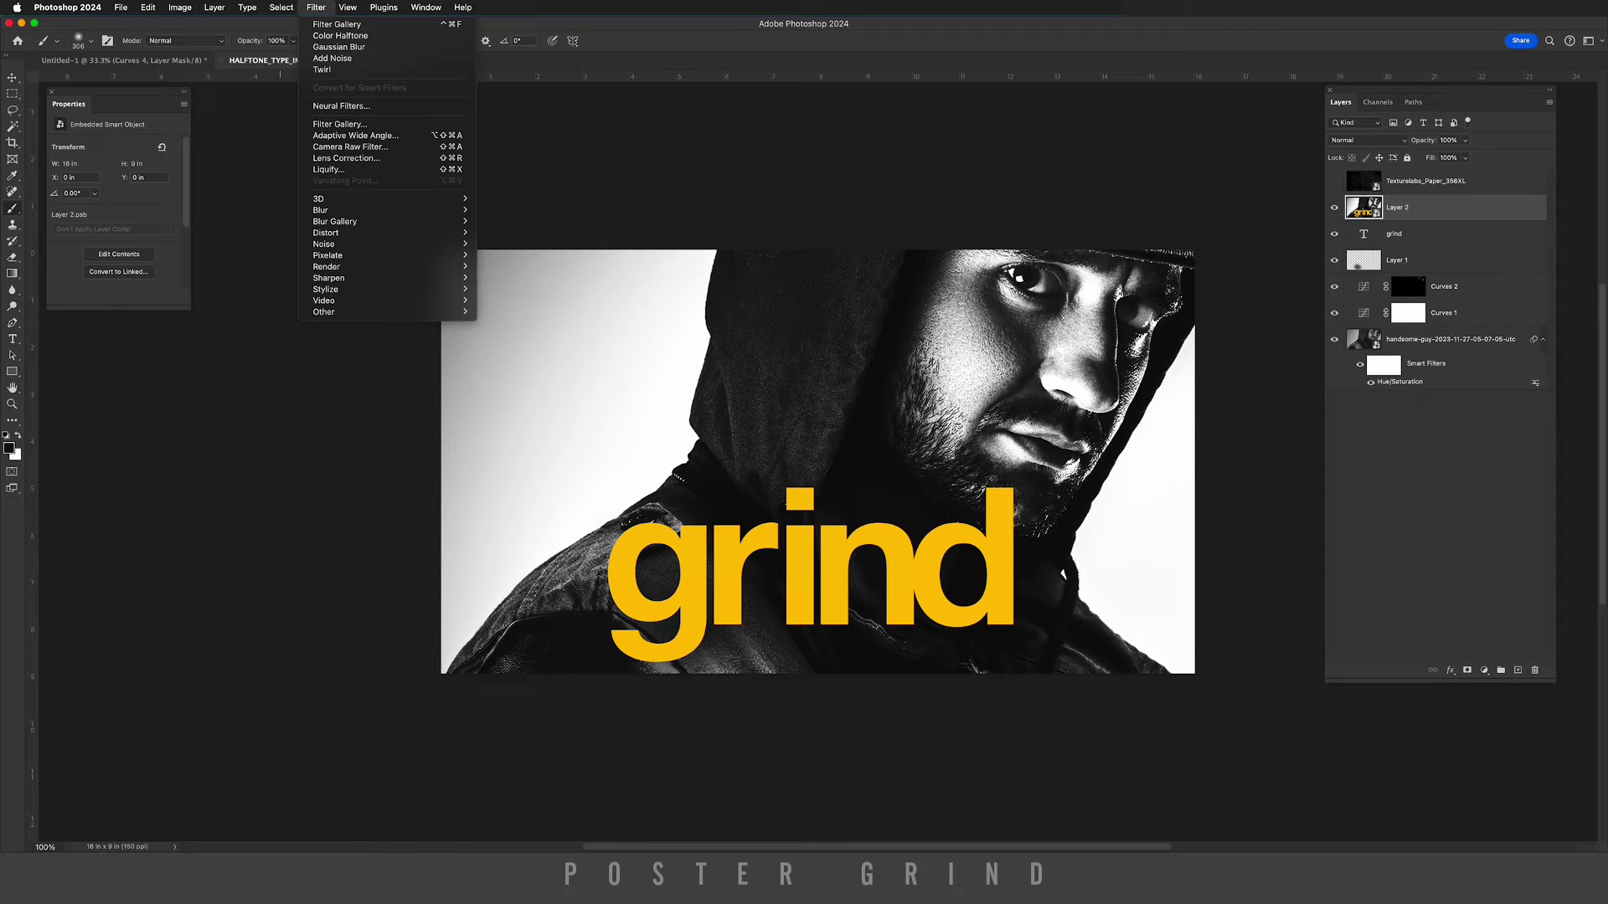
mouse_move(320, 210)
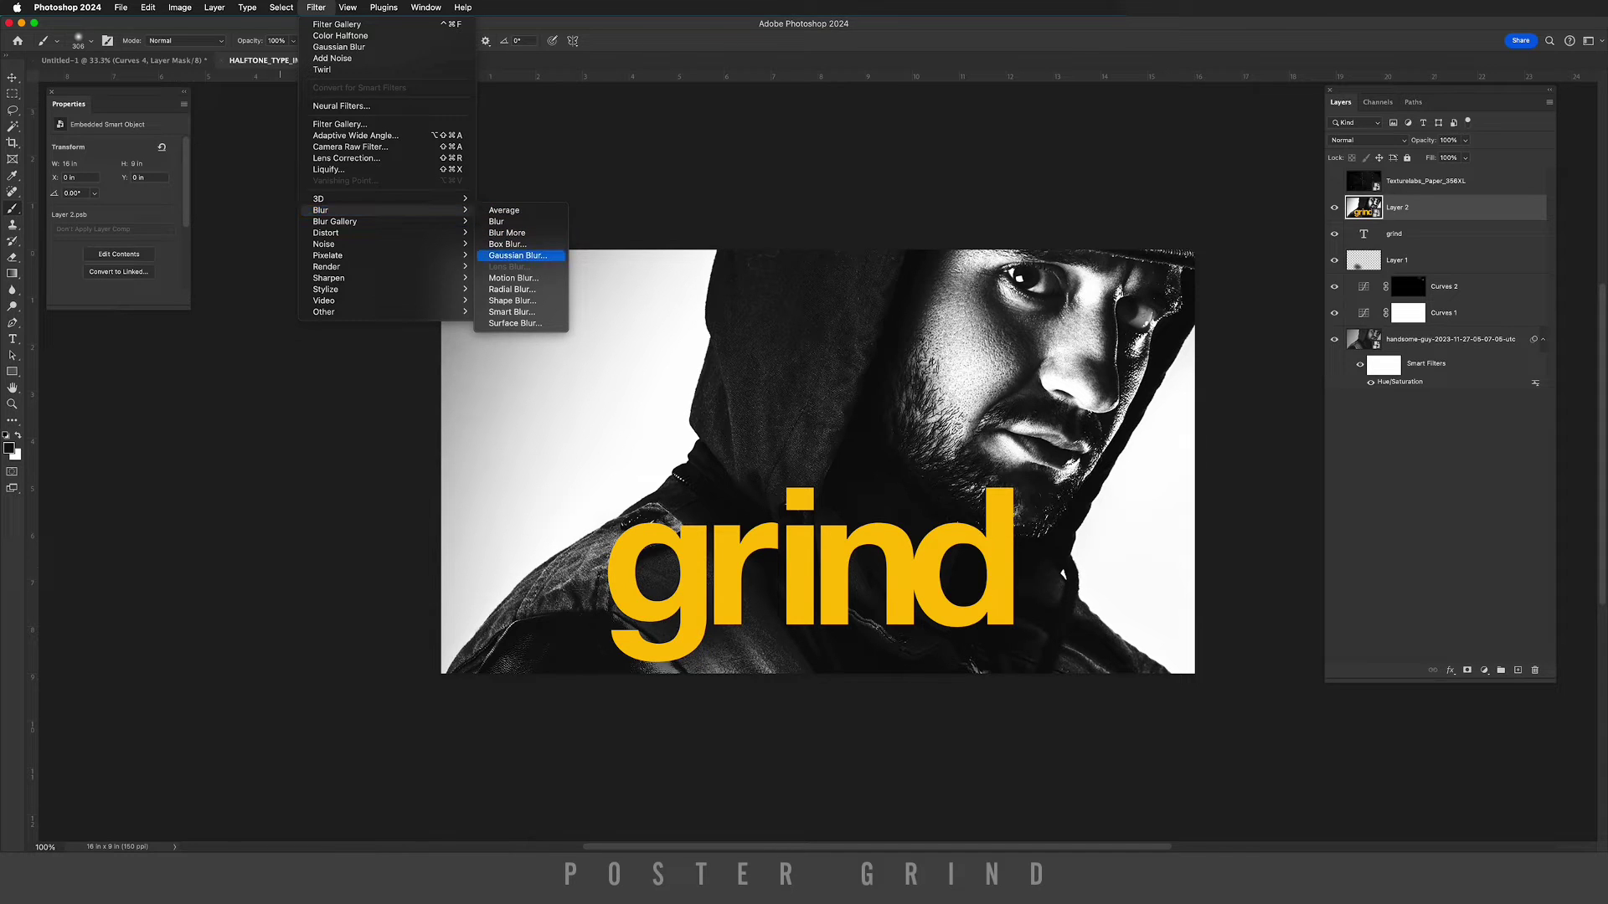
click(517, 255)
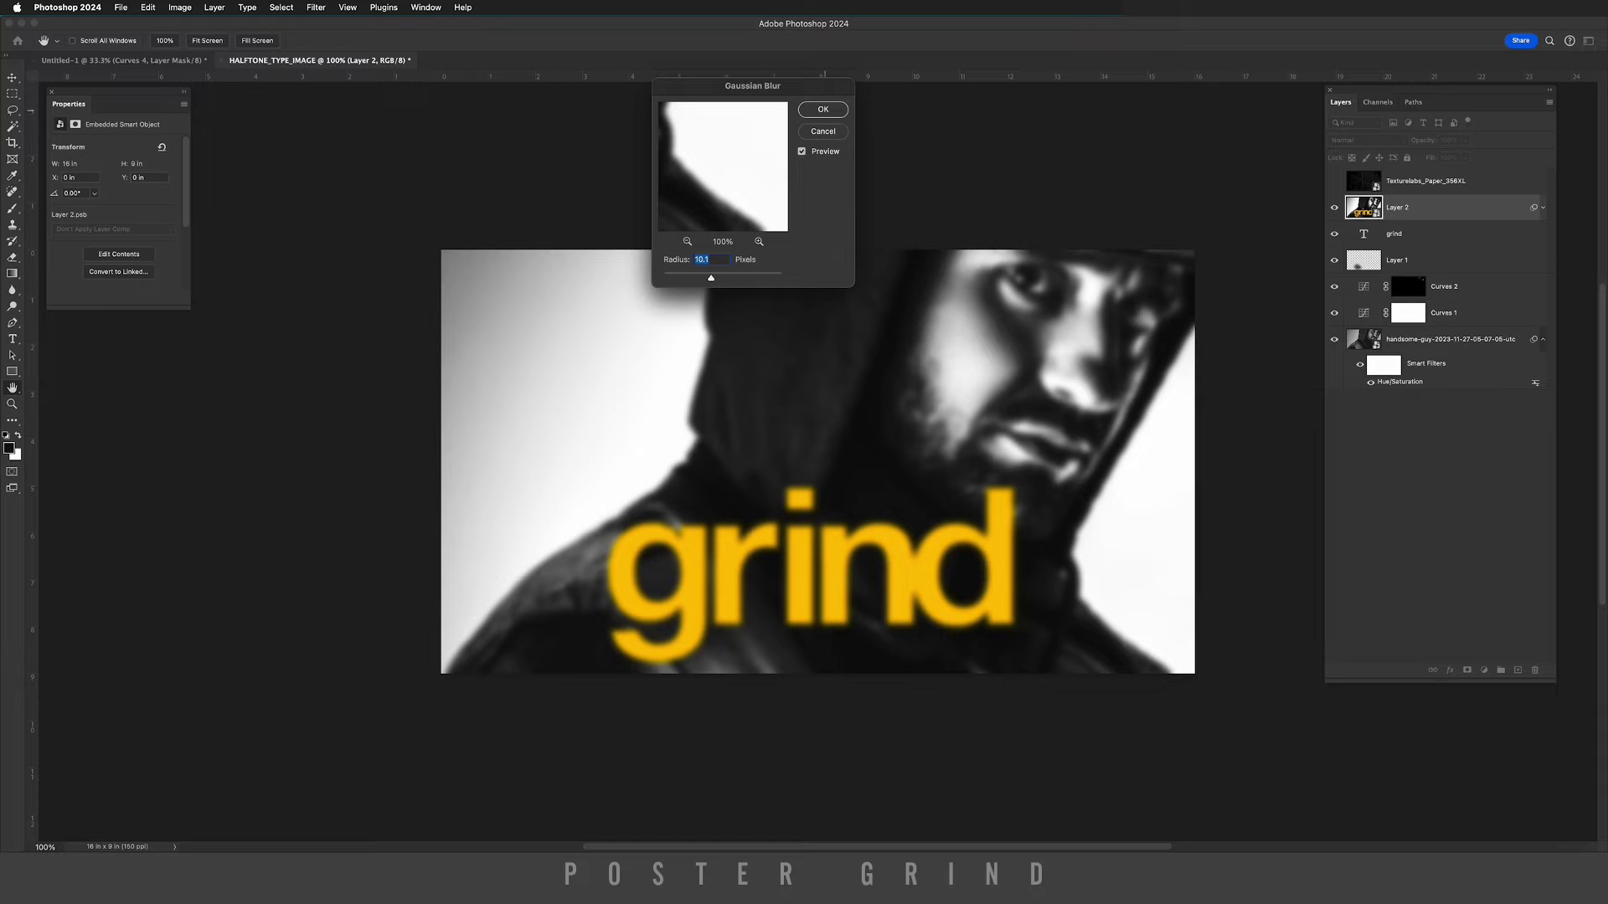
key(Return)
Apply a Color Halftone filter to the blurred smart object with a max radius of 10 pixels and all four channel angles at 3.
click(315, 8)
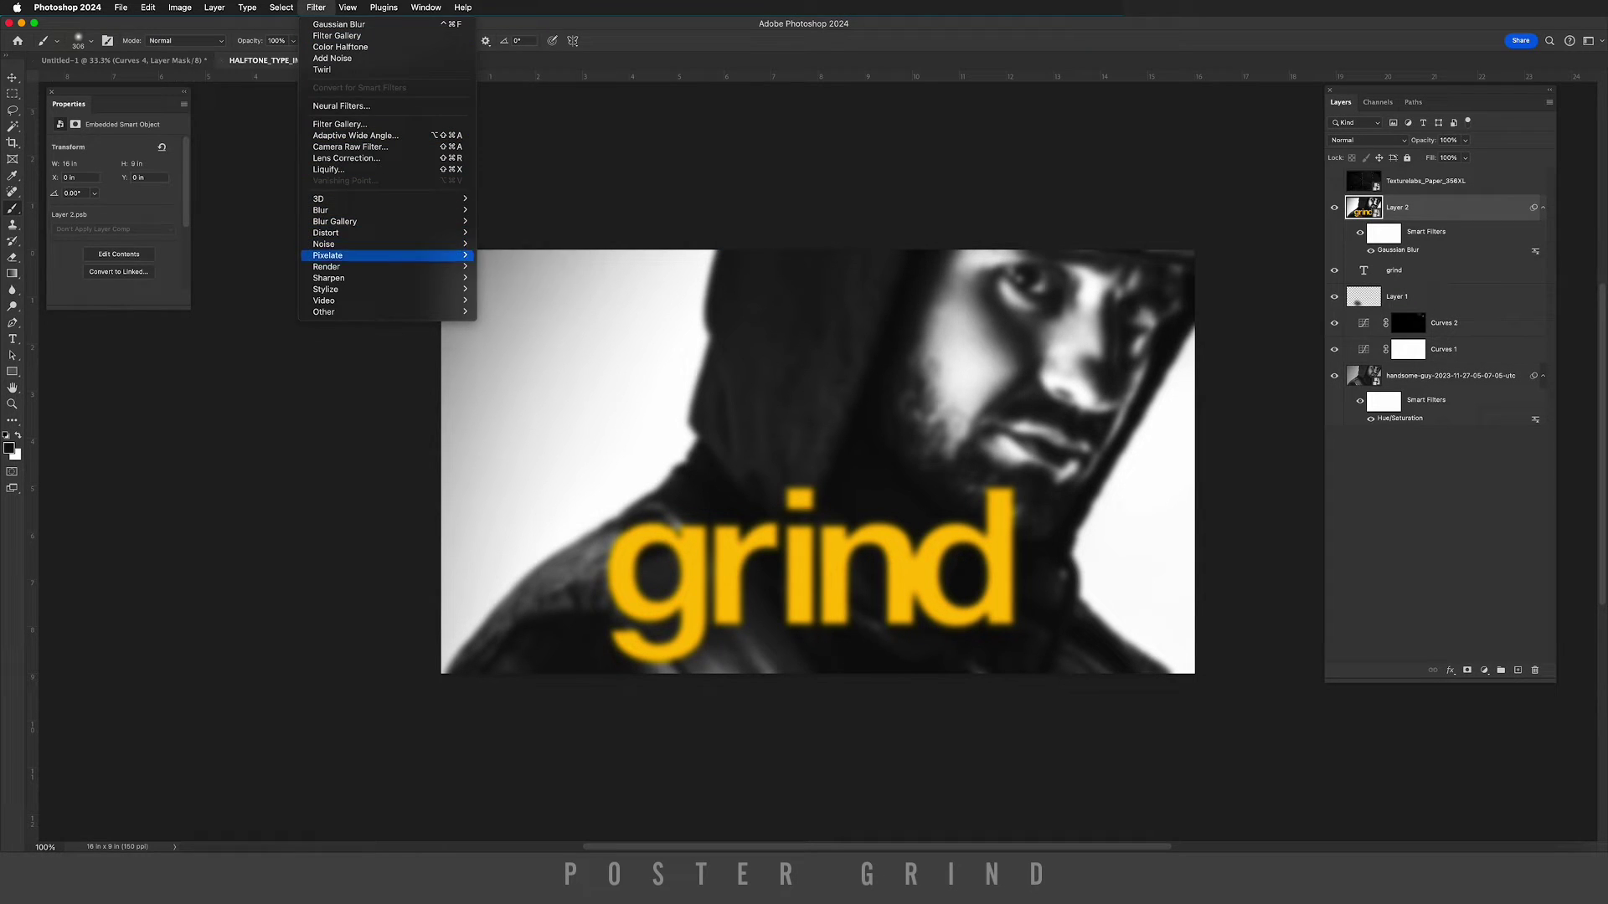
mouse_move(360, 256)
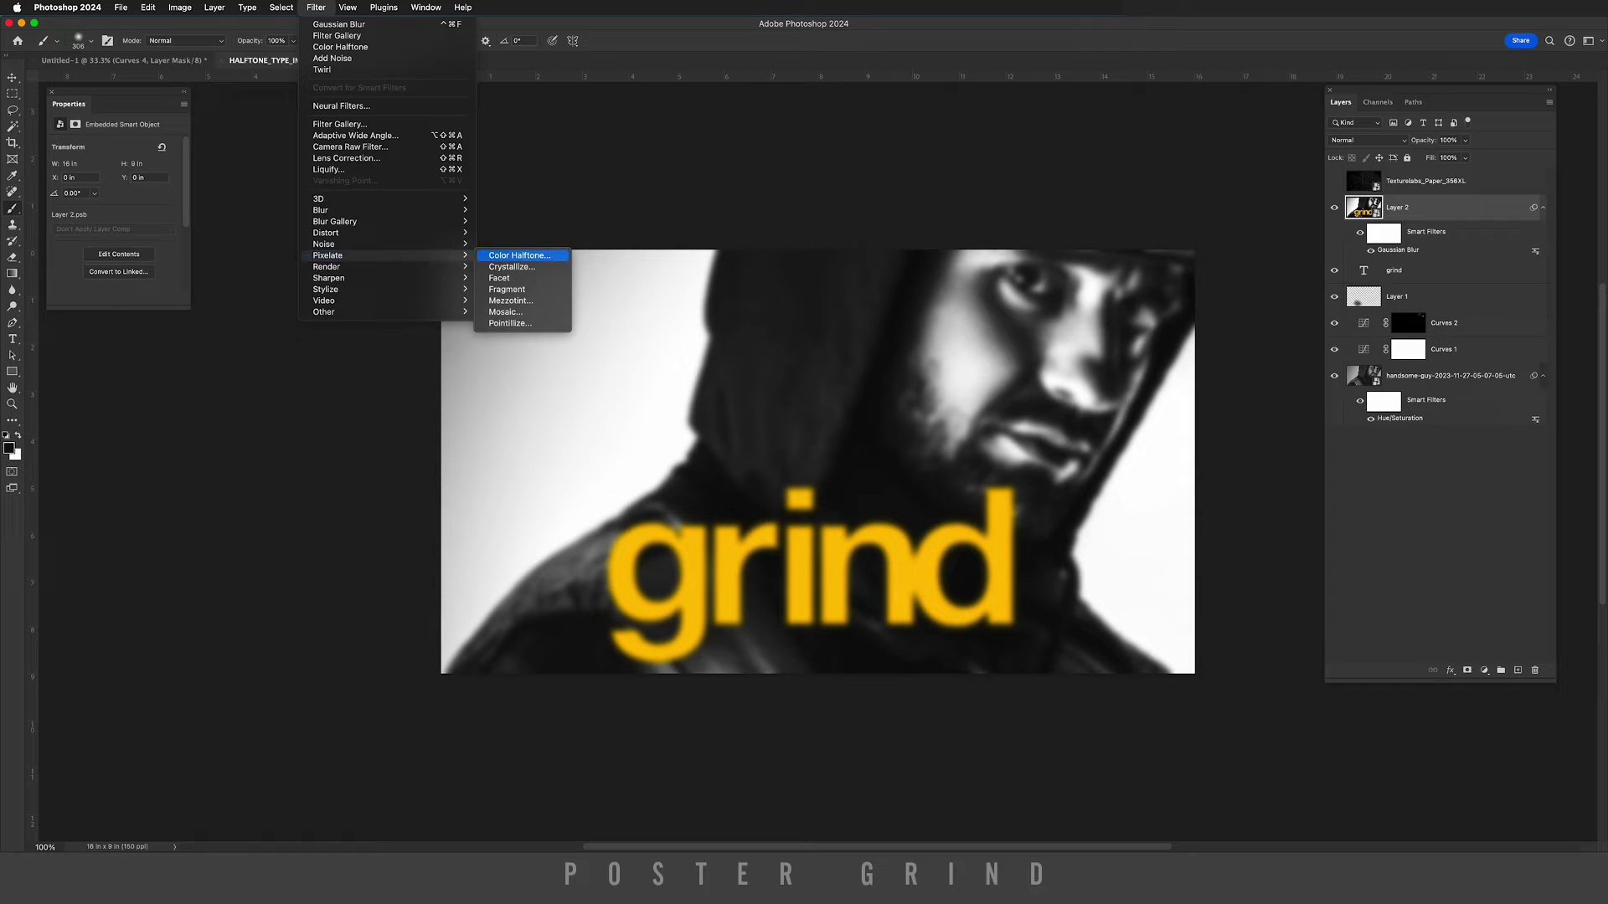
click(519, 255)
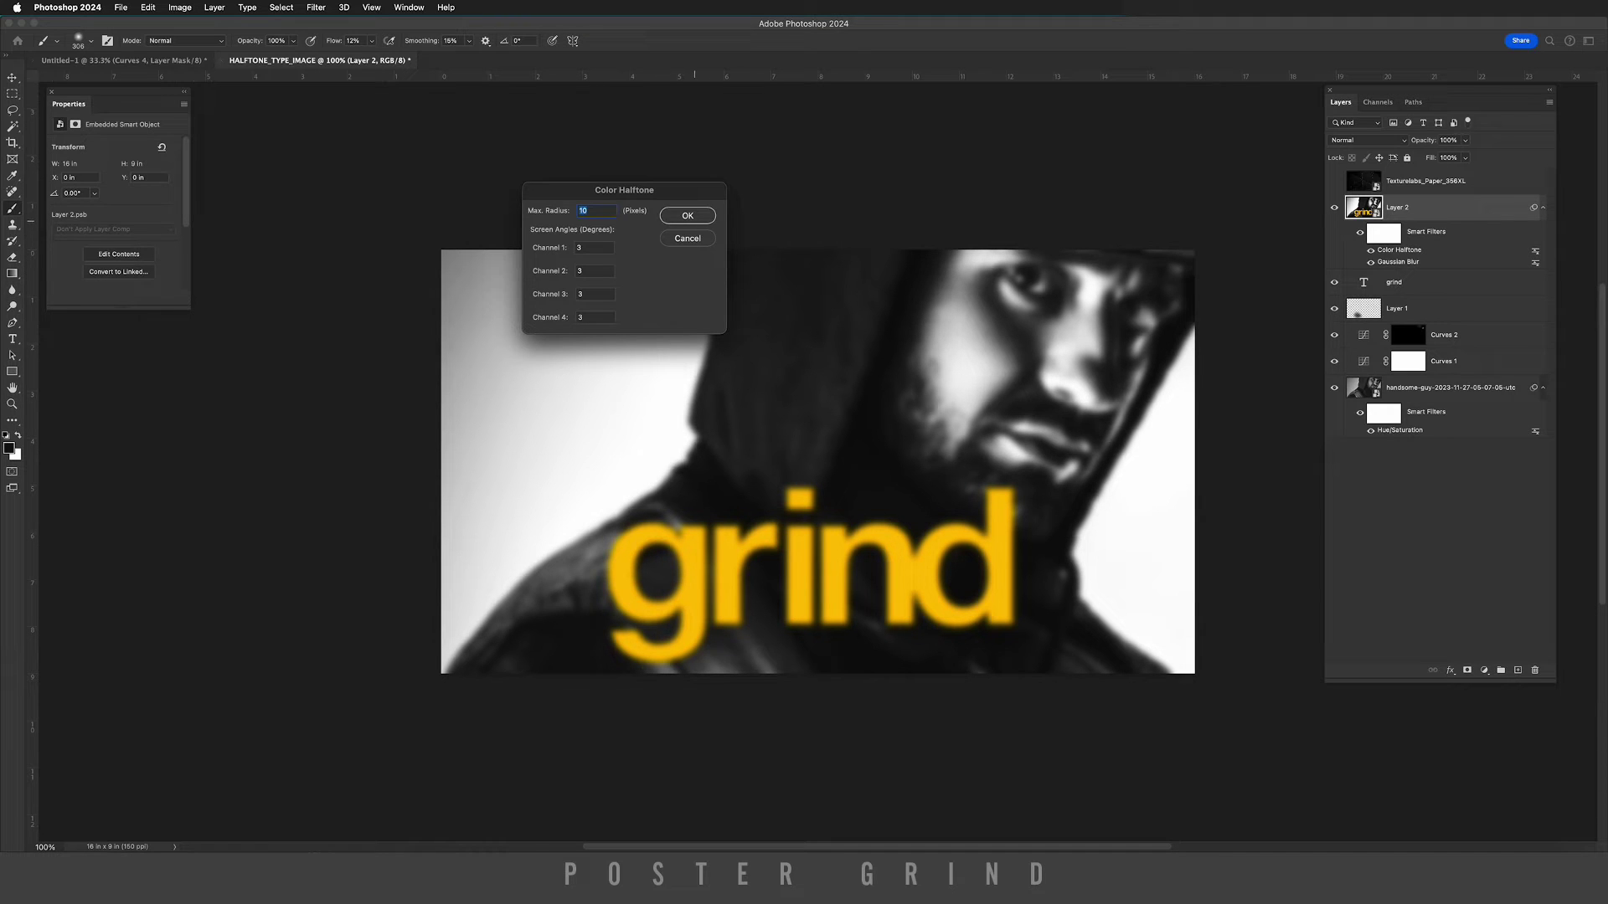
key(Return)
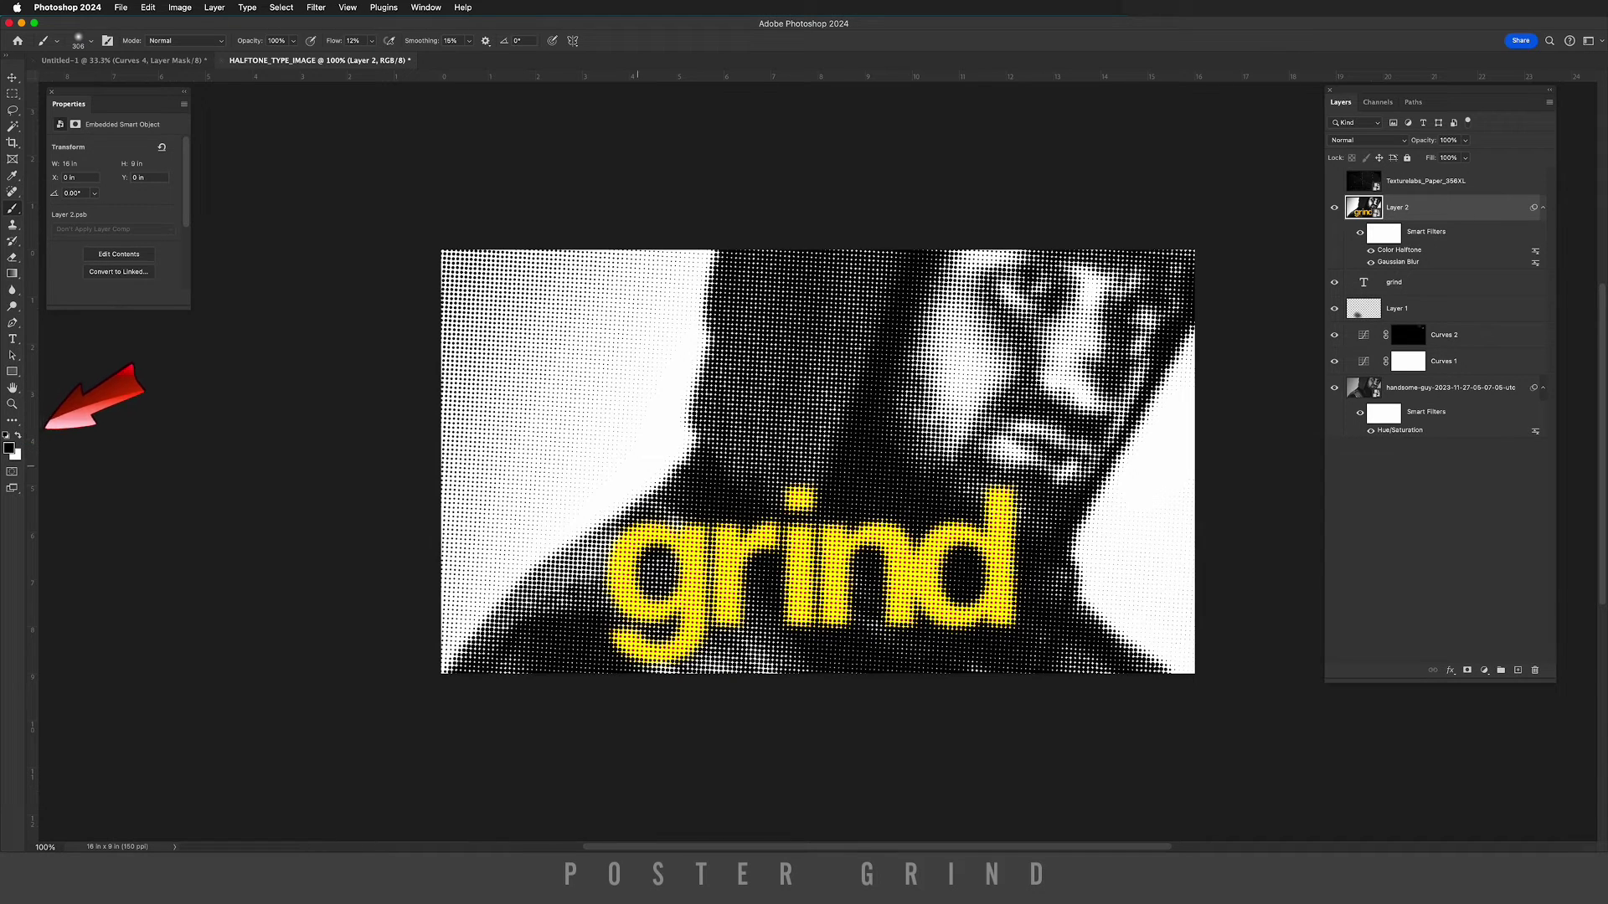
Apply the Filter Gallery's Ocean Ripple effect to the halftone layer with ripple size 1 and ripple magnitude 1.
click(316, 8)
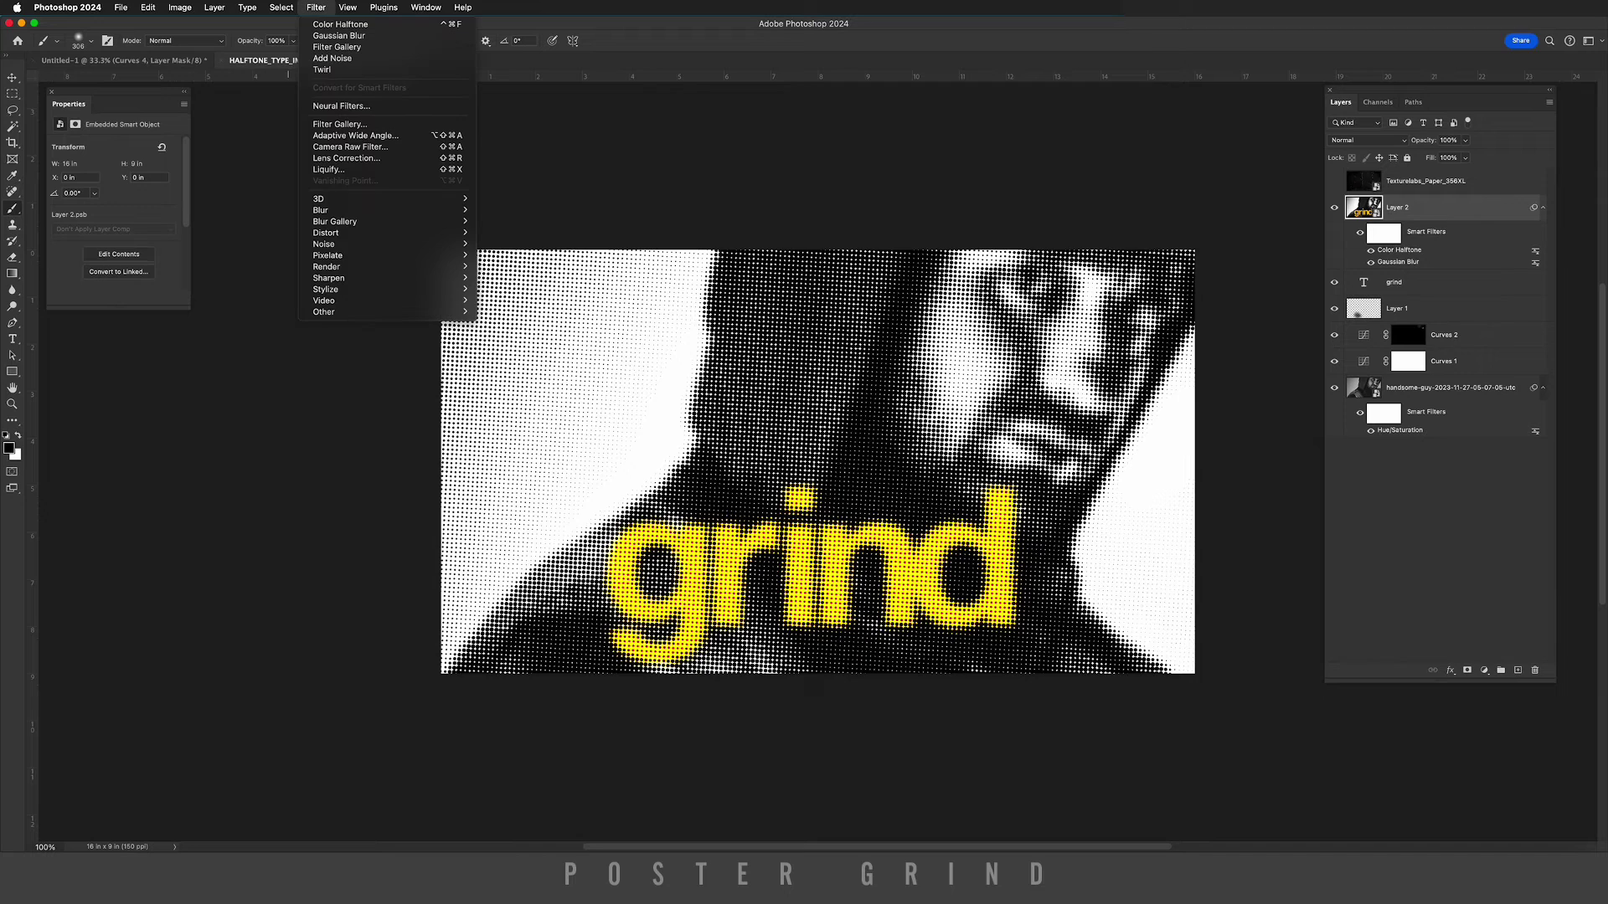
click(340, 124)
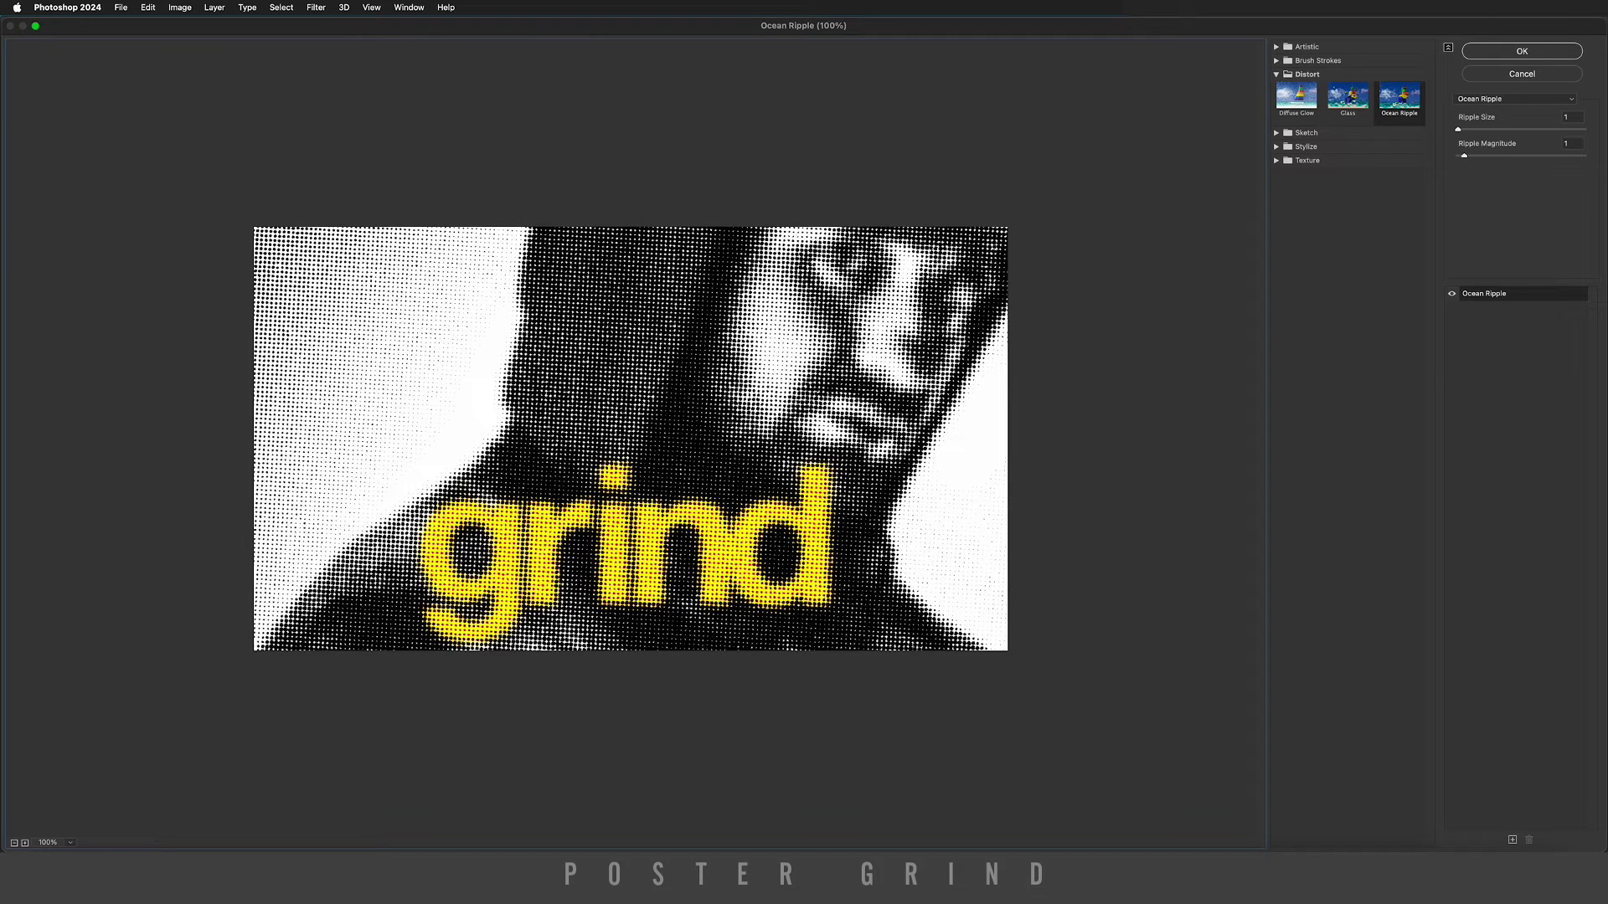
click(1514, 99)
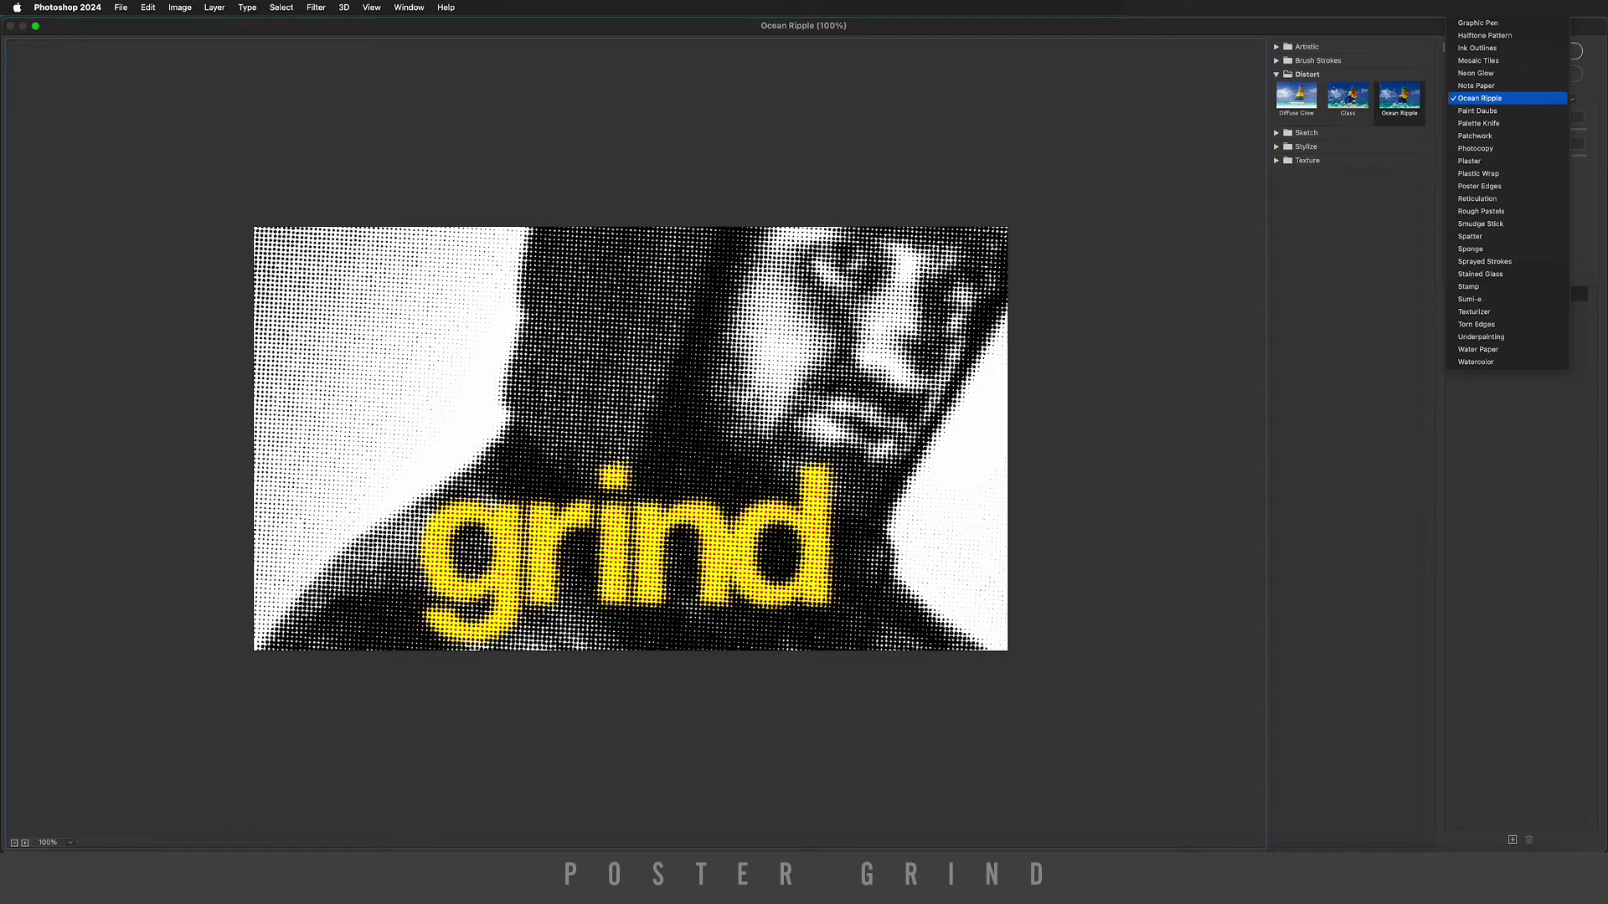
click(1508, 99)
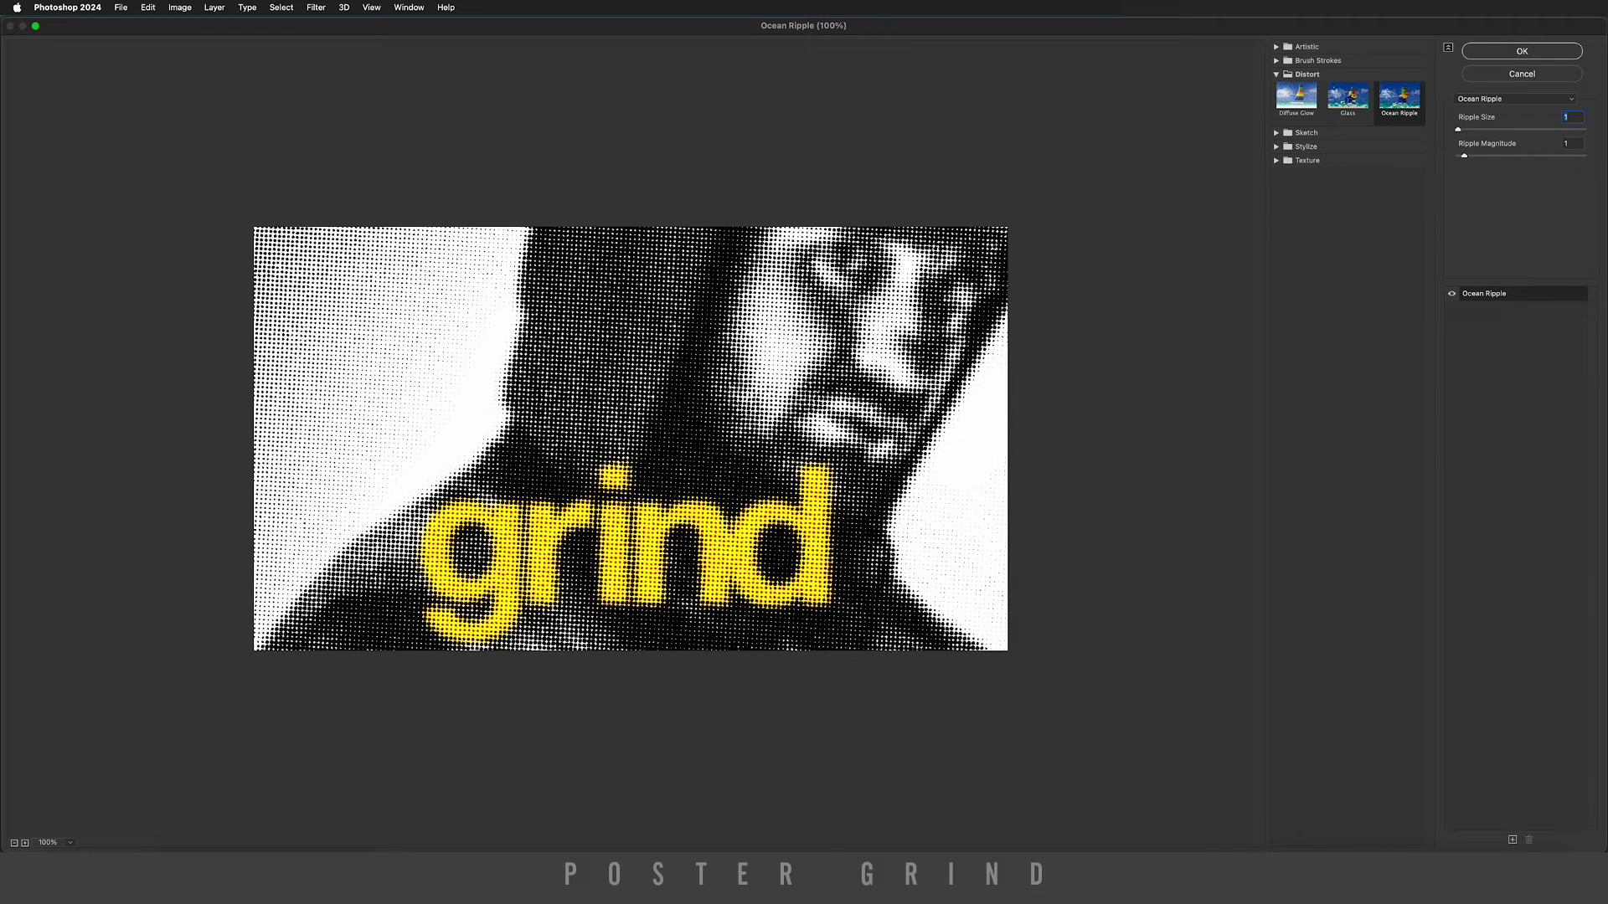
key(Return)
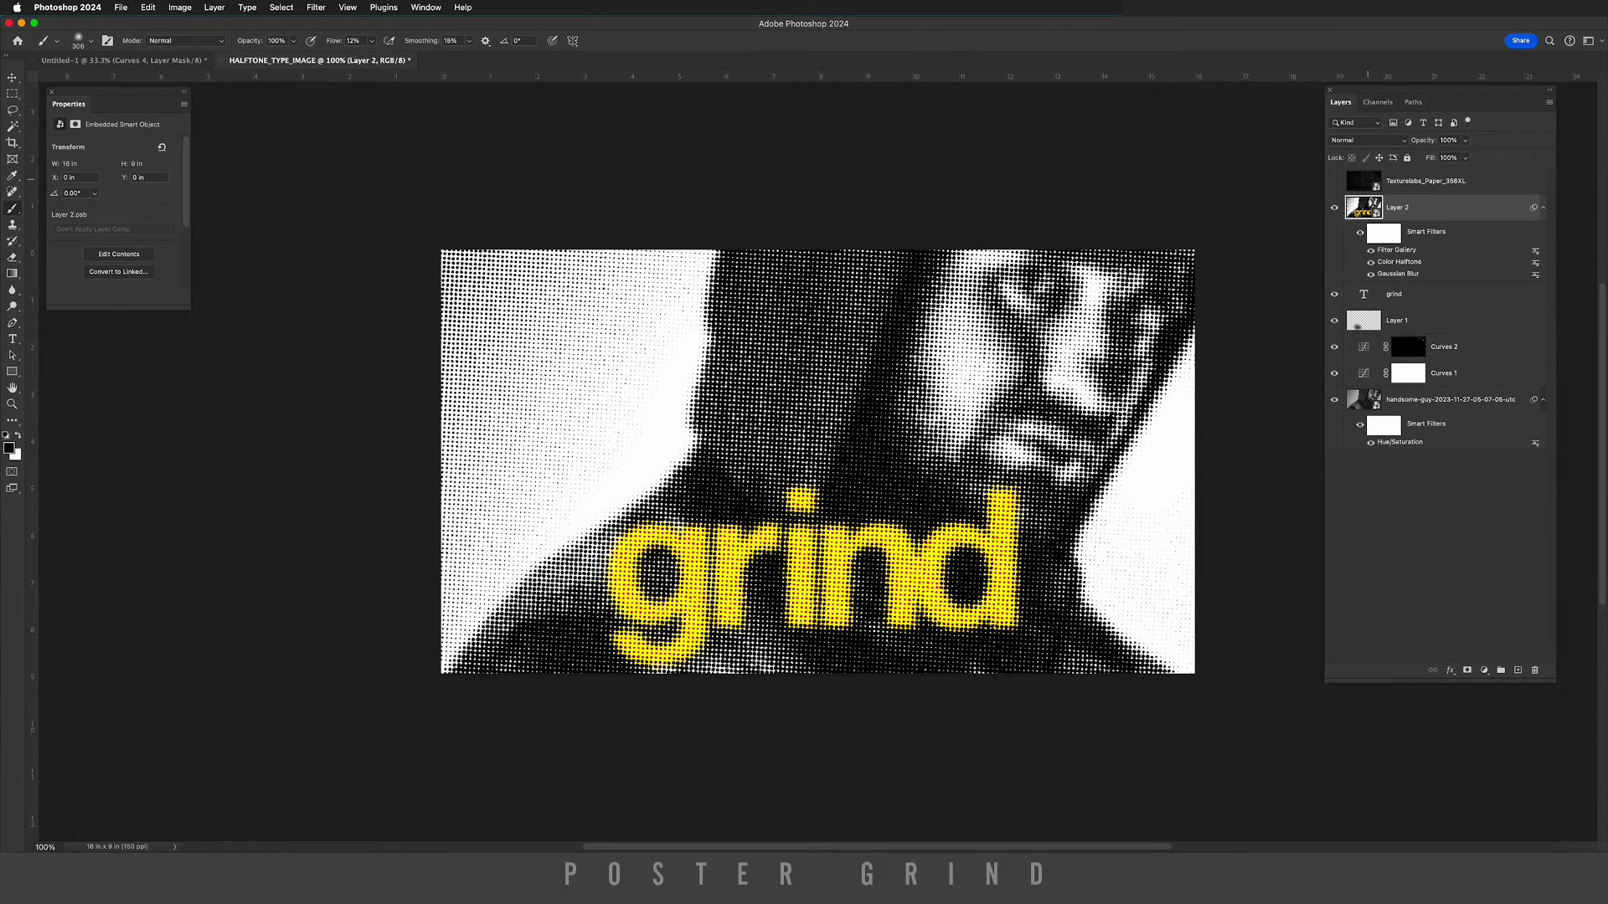
Show the Texturelabs_Paper_356XL texture layer and set its blend mode to Screen.
click(1364, 182)
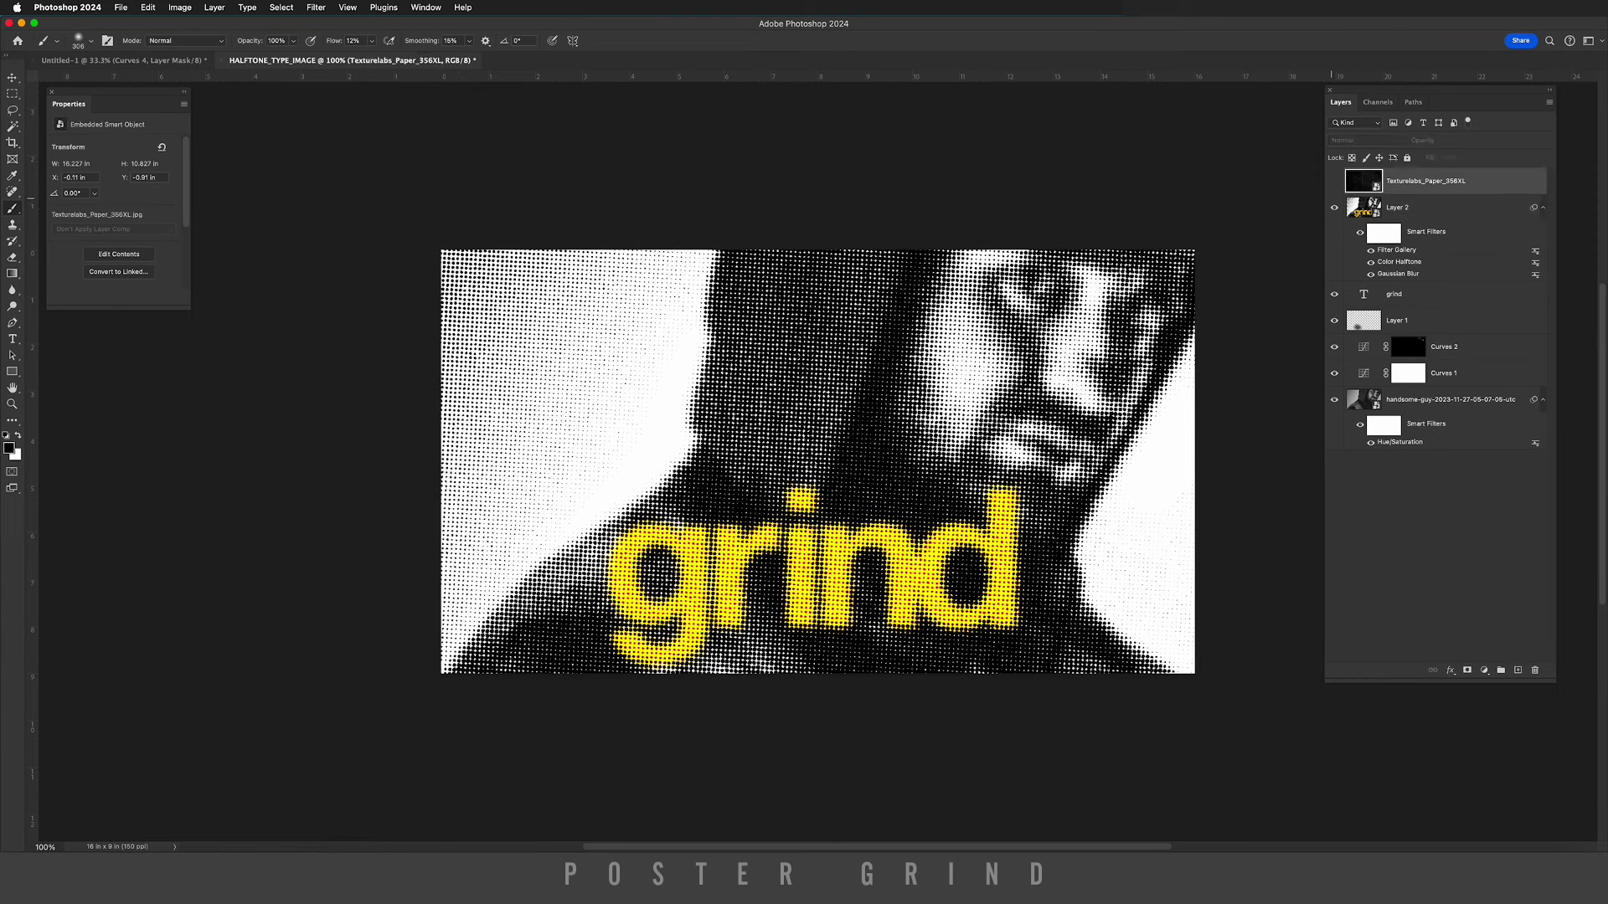
click(1334, 182)
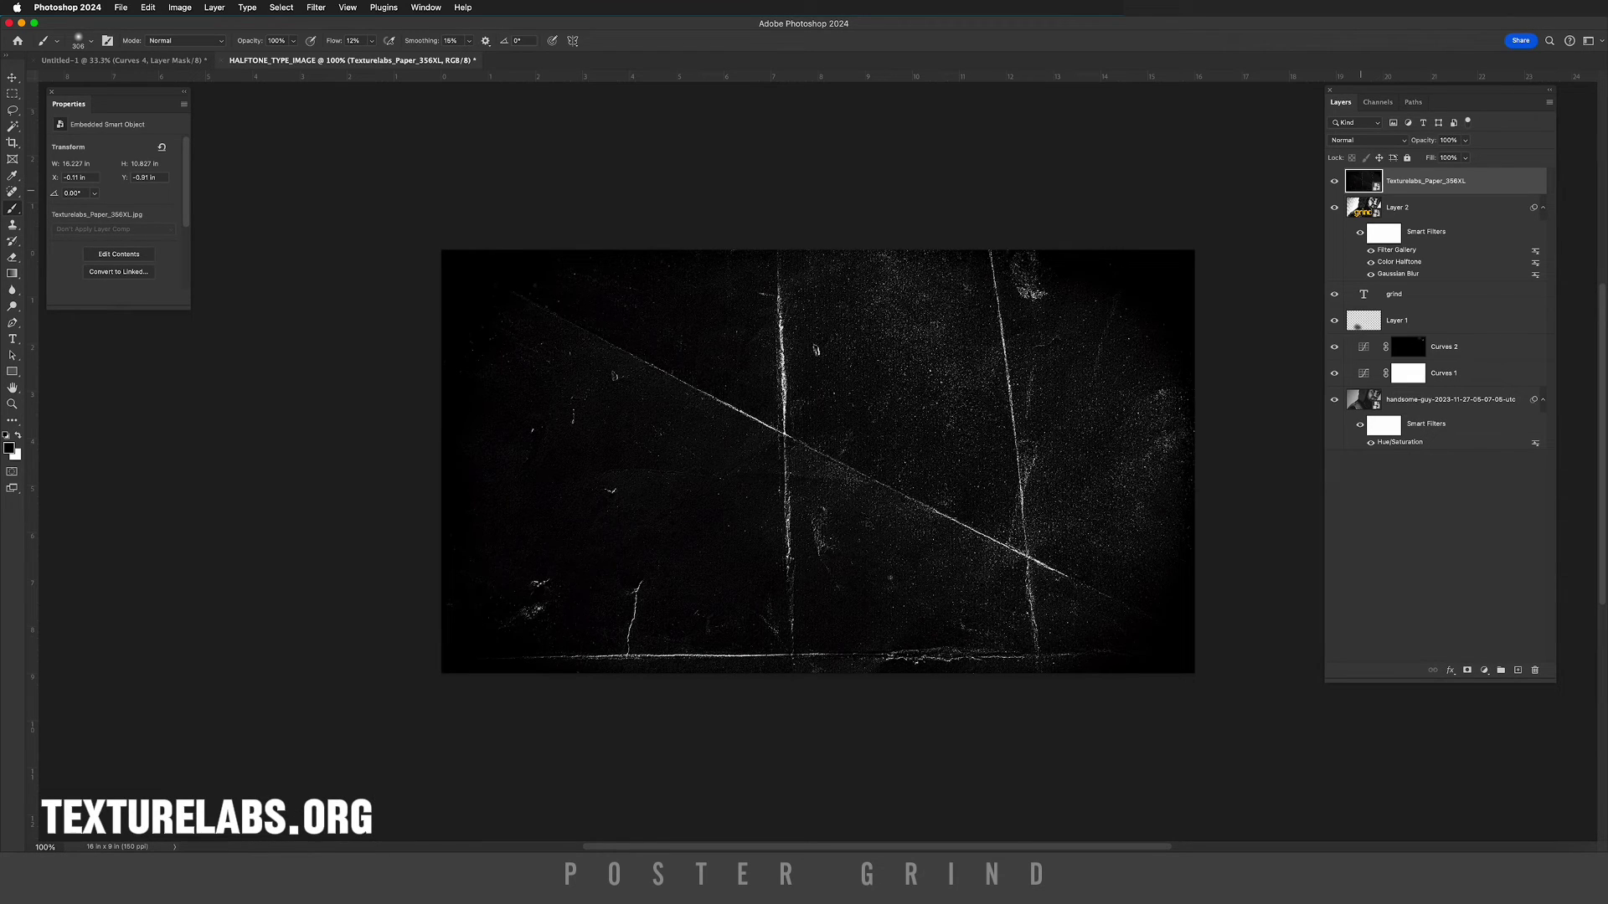
click(1367, 140)
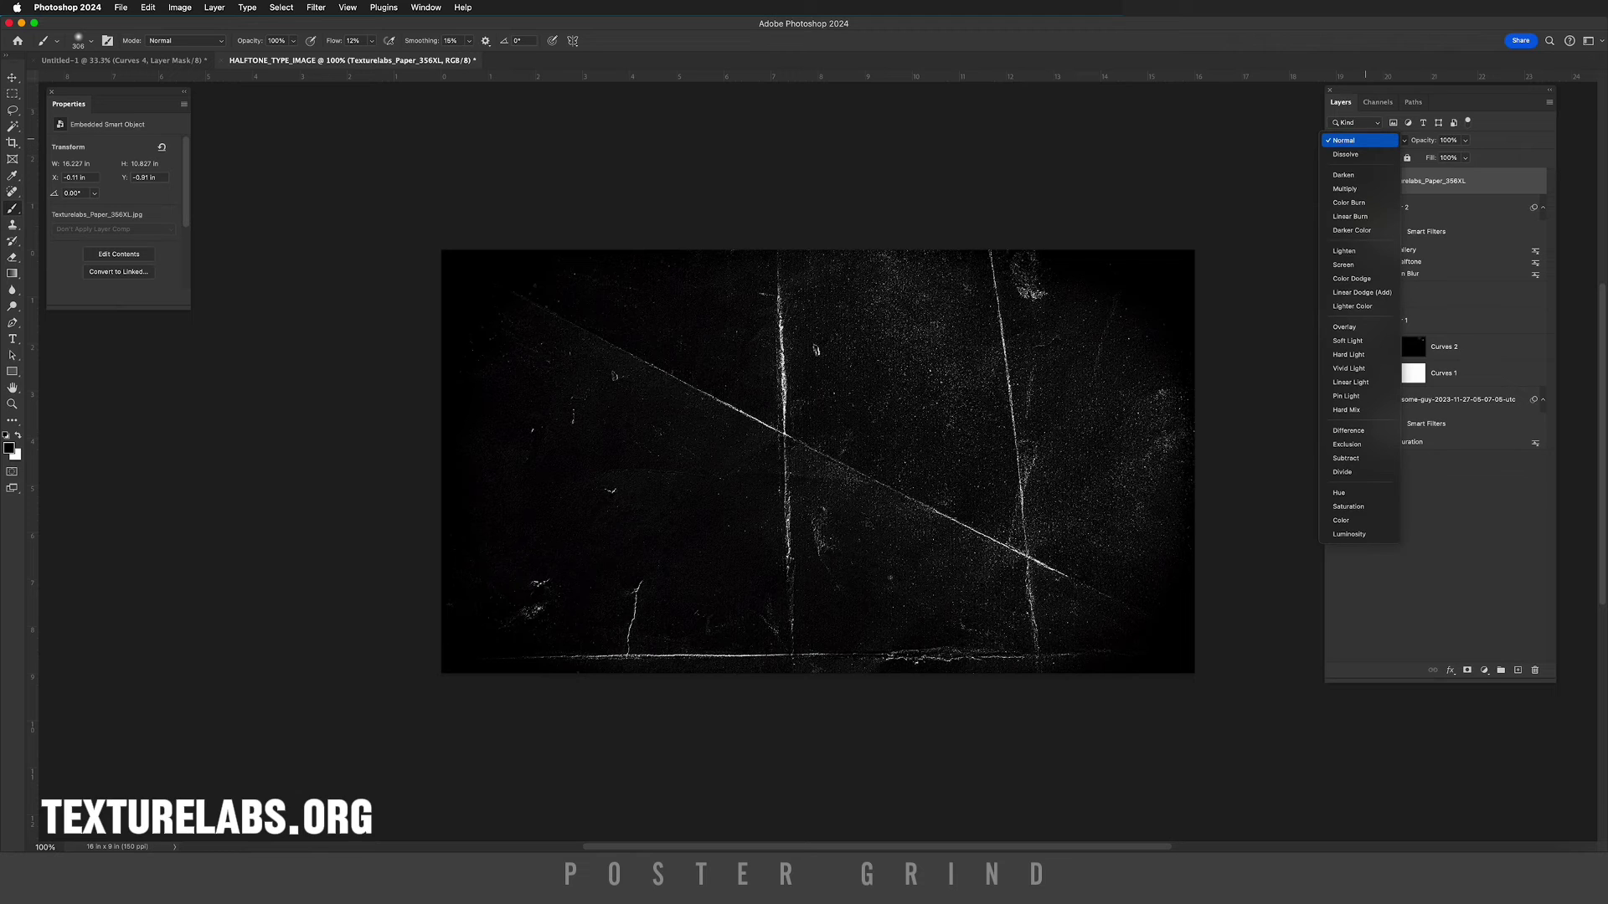
key(Down)
key(Down)
key(Down)
key(Down)
key(Down)
key(Down)
key(Down)
key(Down)
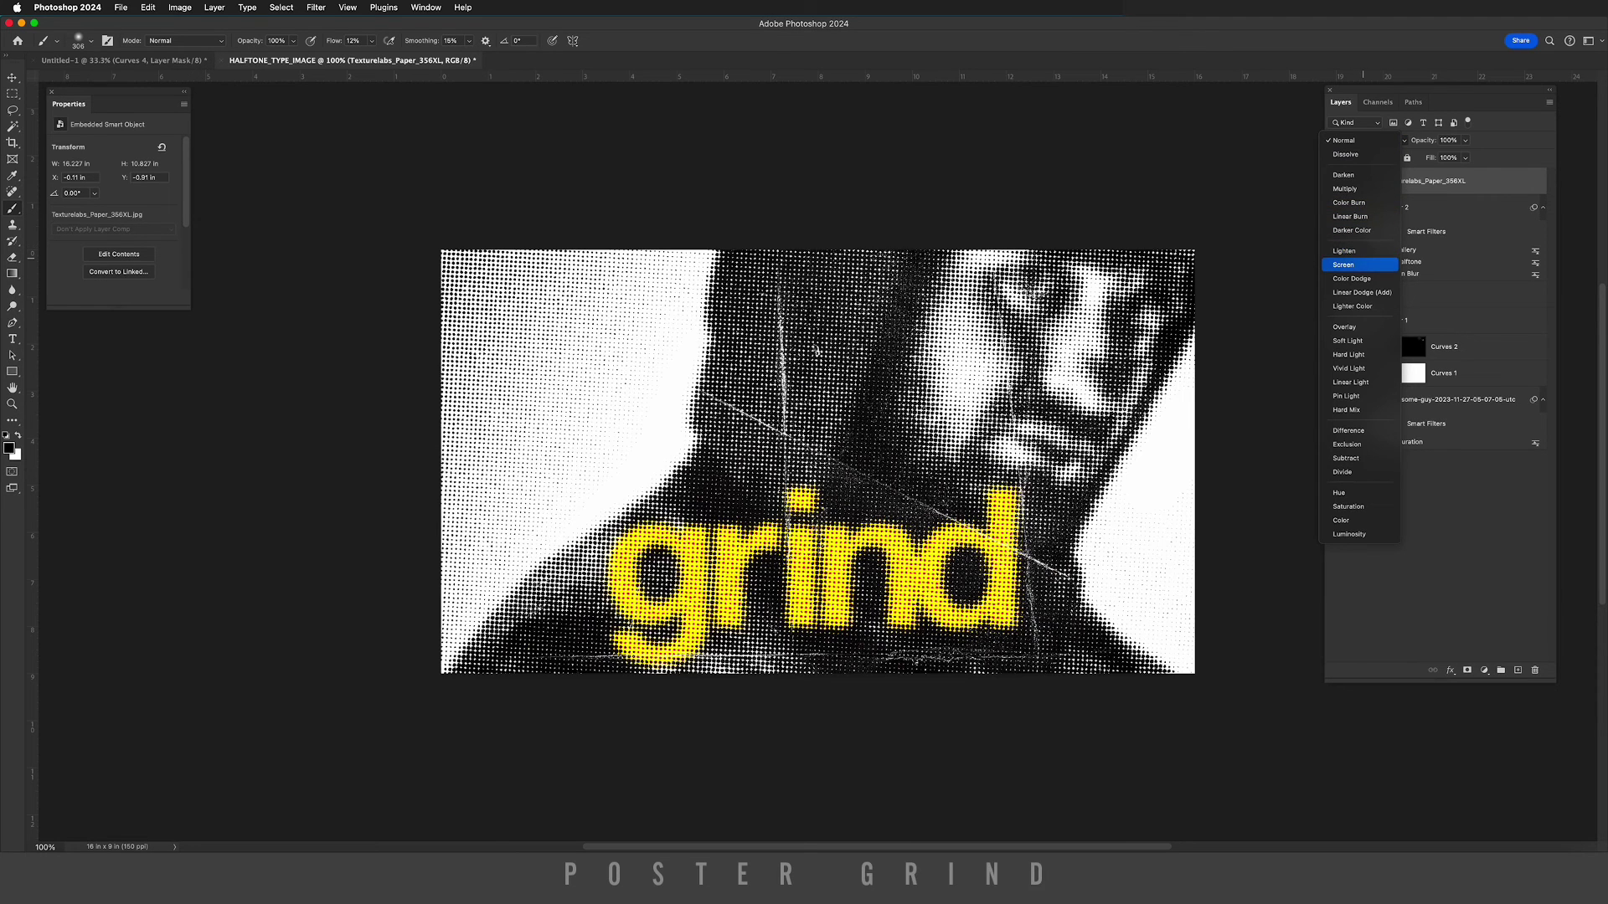
key(Return)
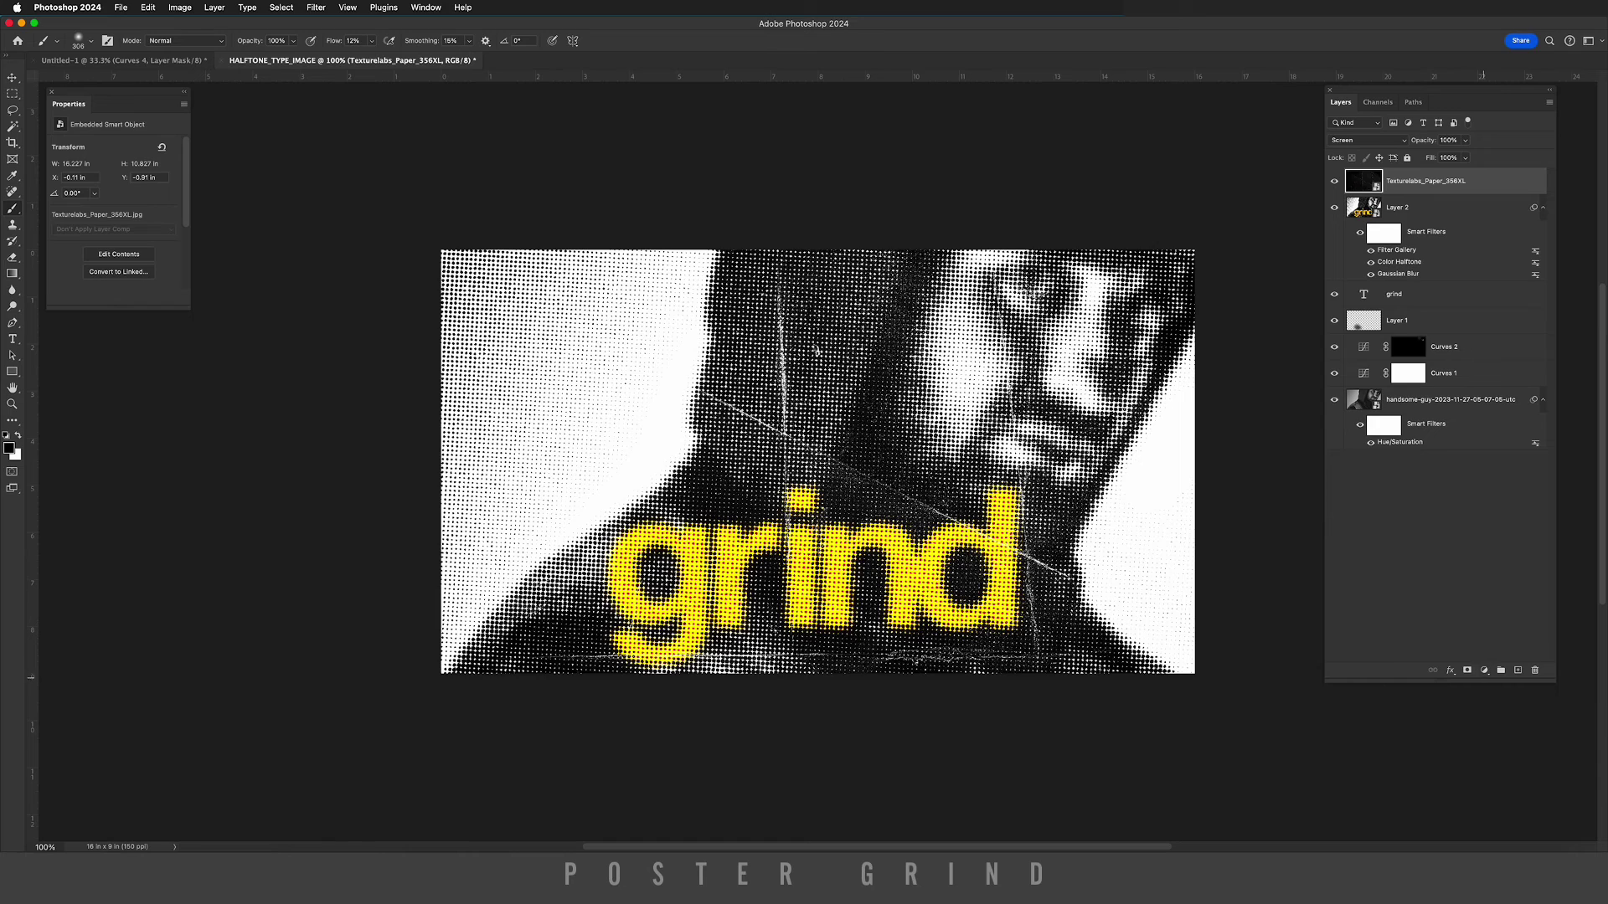
Add a Hue/Saturation adjustment layer on top and set its hue to +86 to turn the text green.
click(1484, 670)
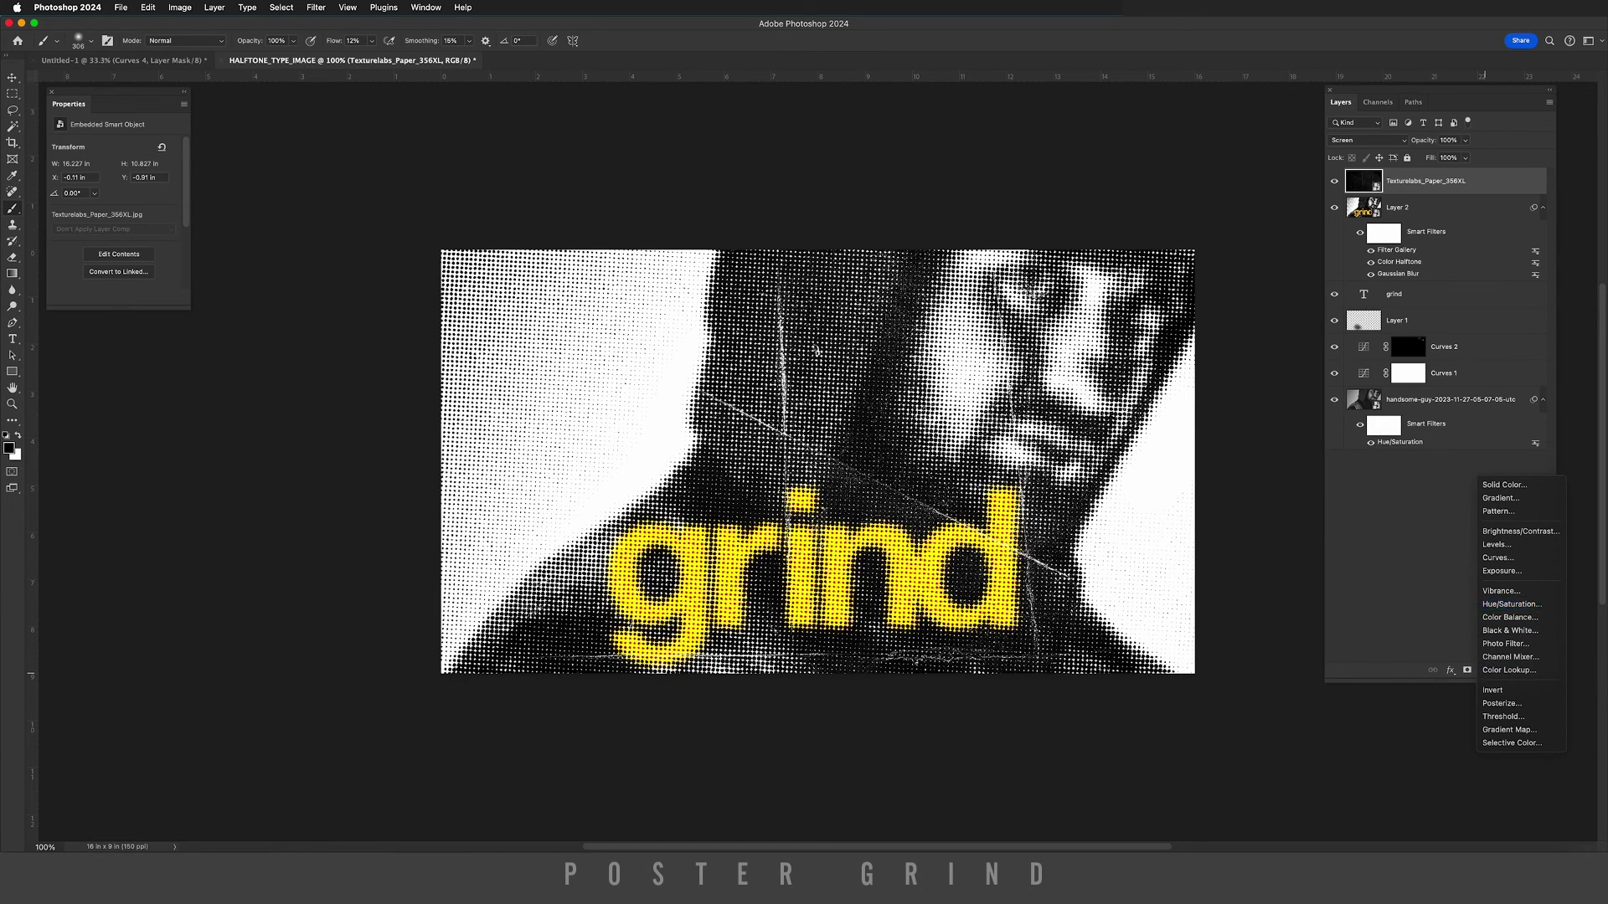
click(1512, 603)
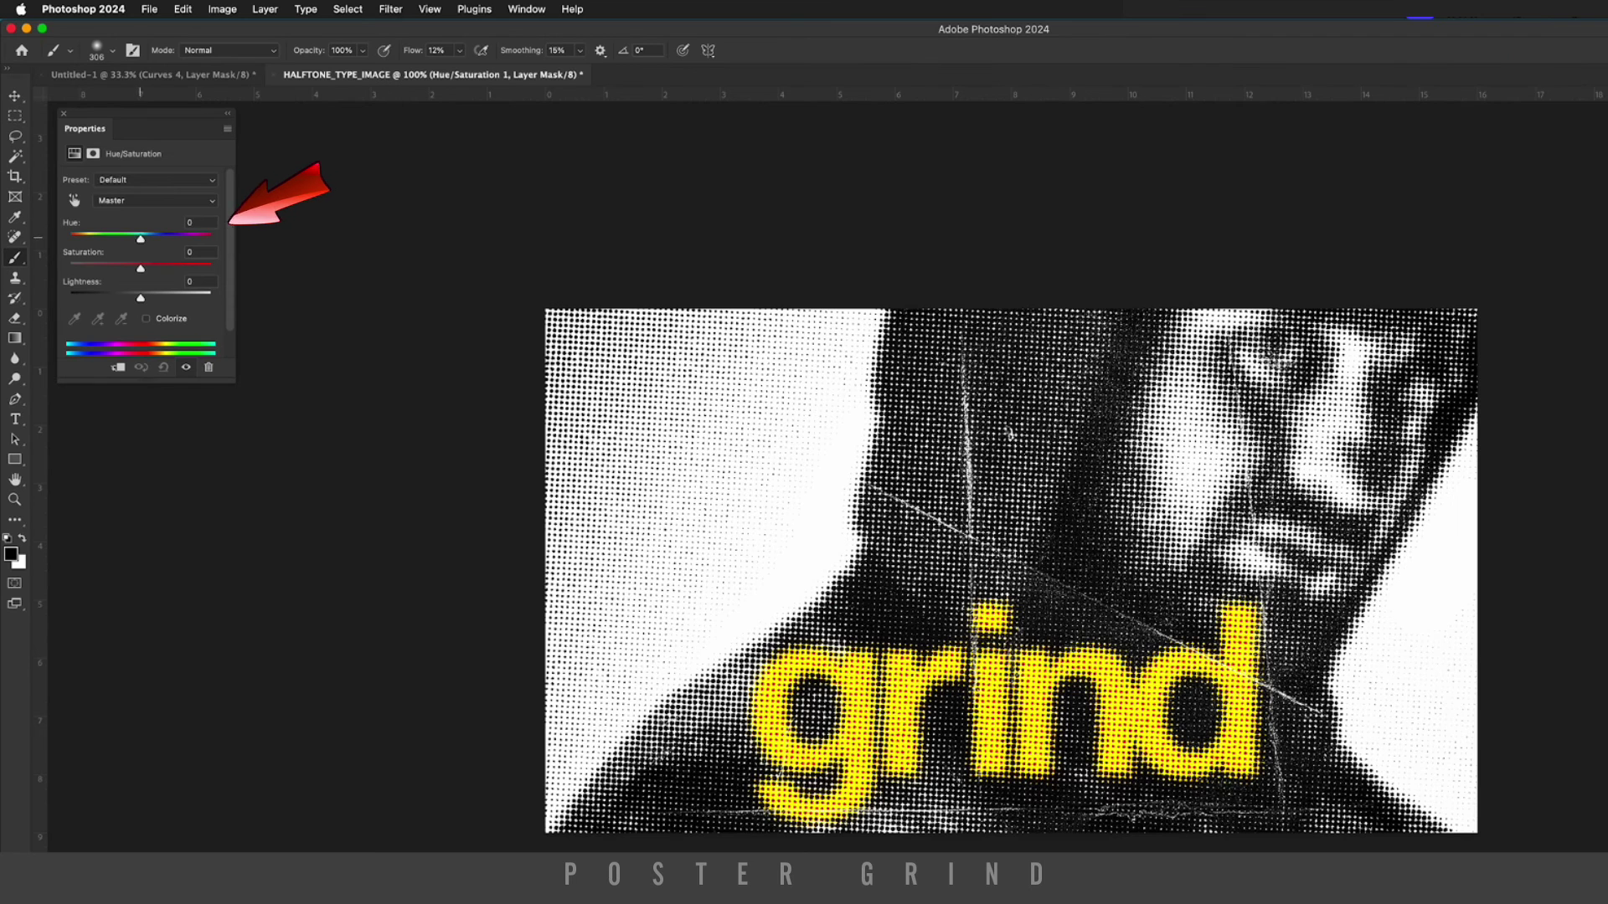
drag(114, 193, 184, 239)
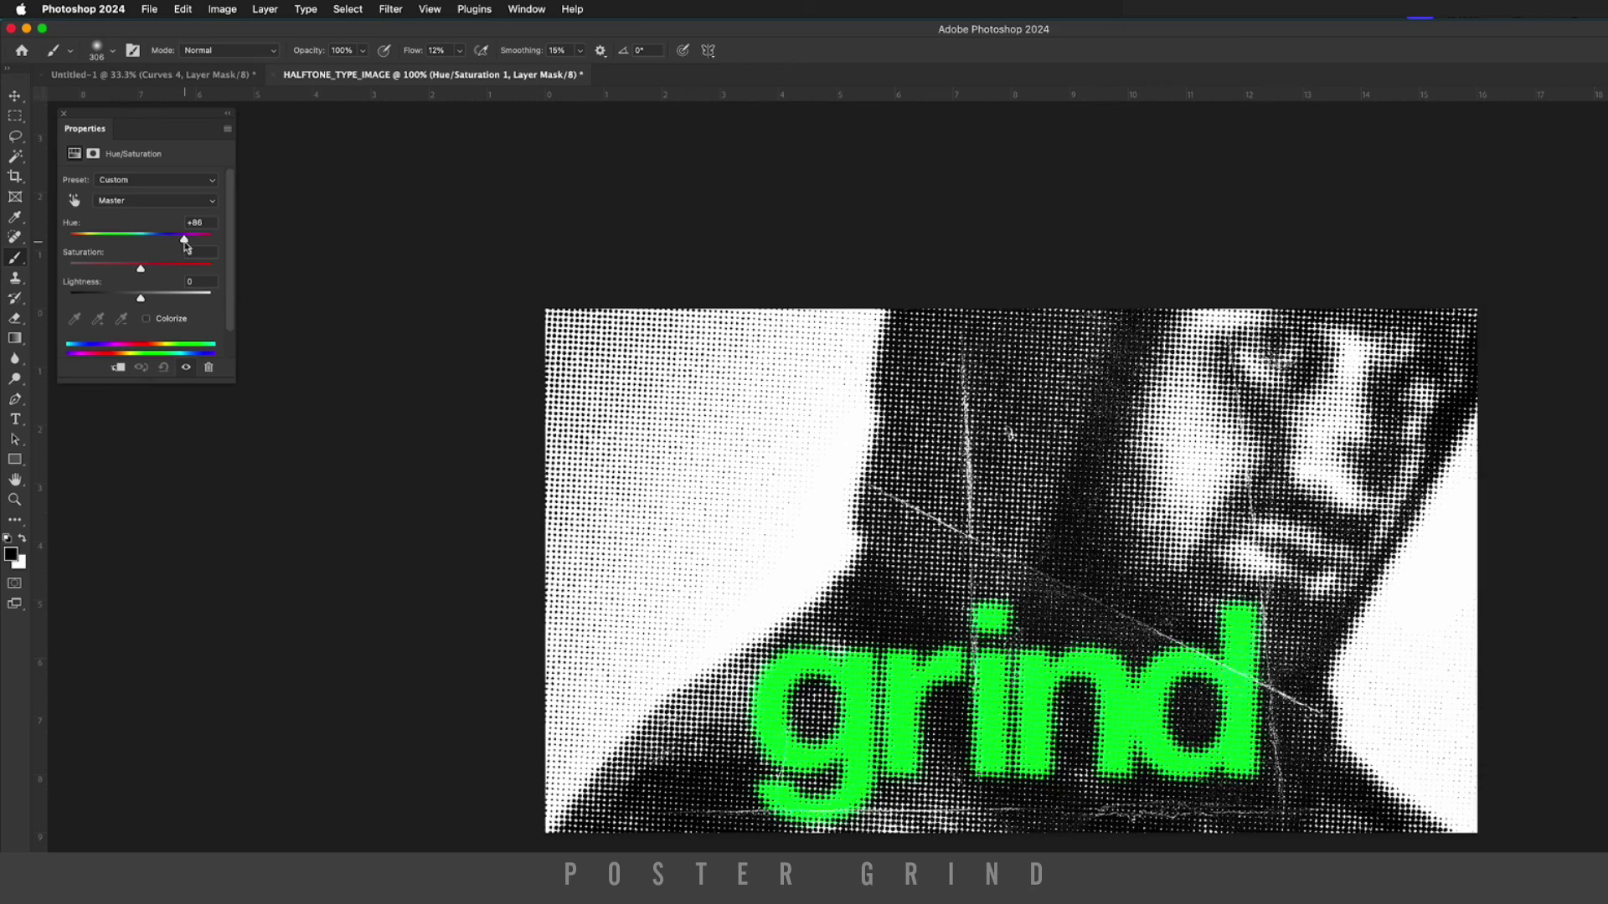